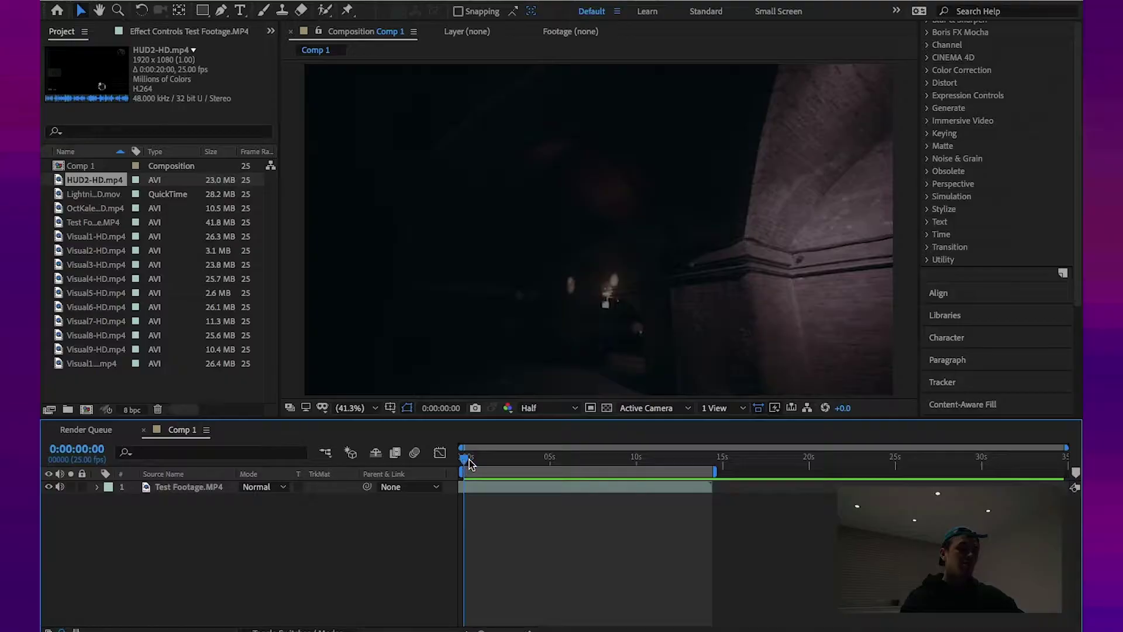
Step: Preview the test footage, then add HUD2-HD.mp4 as layer 1 above Test Footage
drag(470, 464, 446, 466)
key(space)
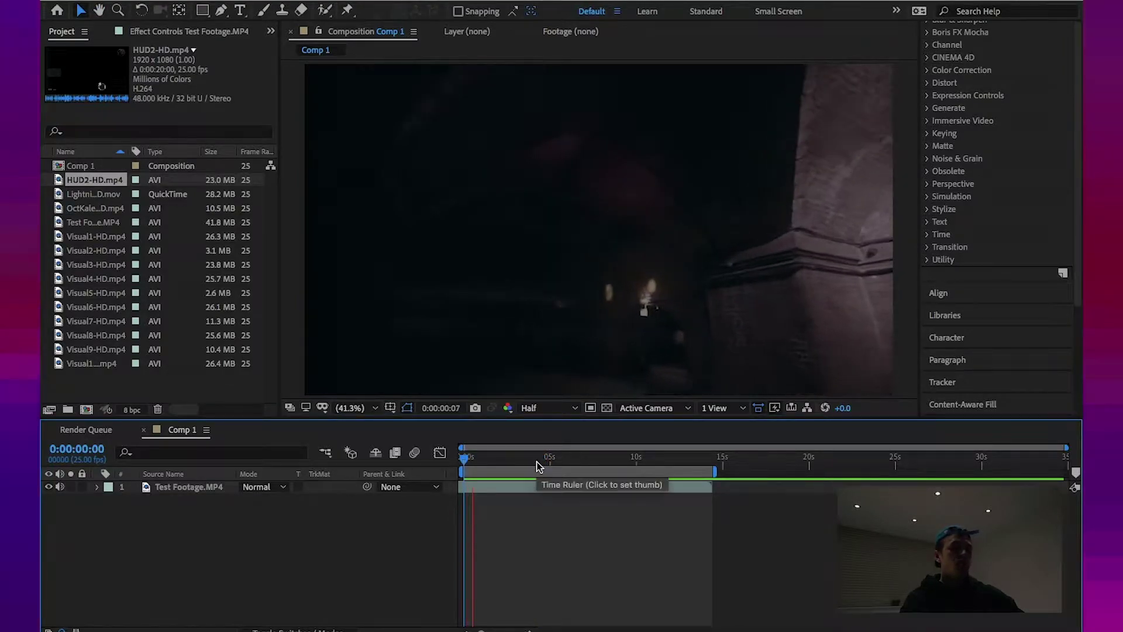
click(96, 185)
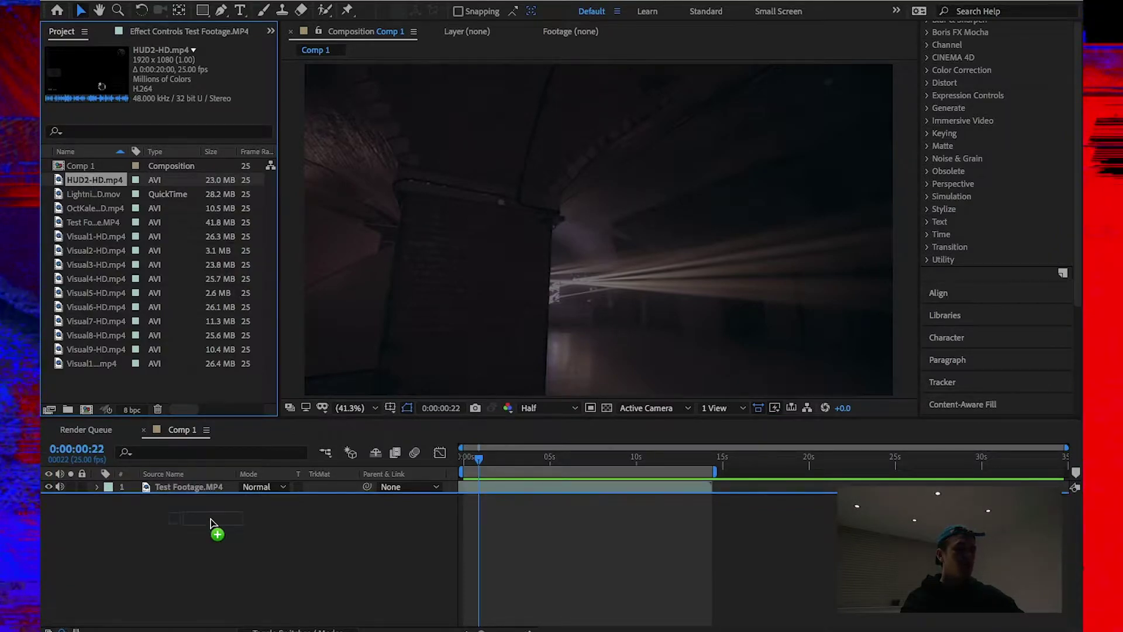
drag(212, 522, 200, 486)
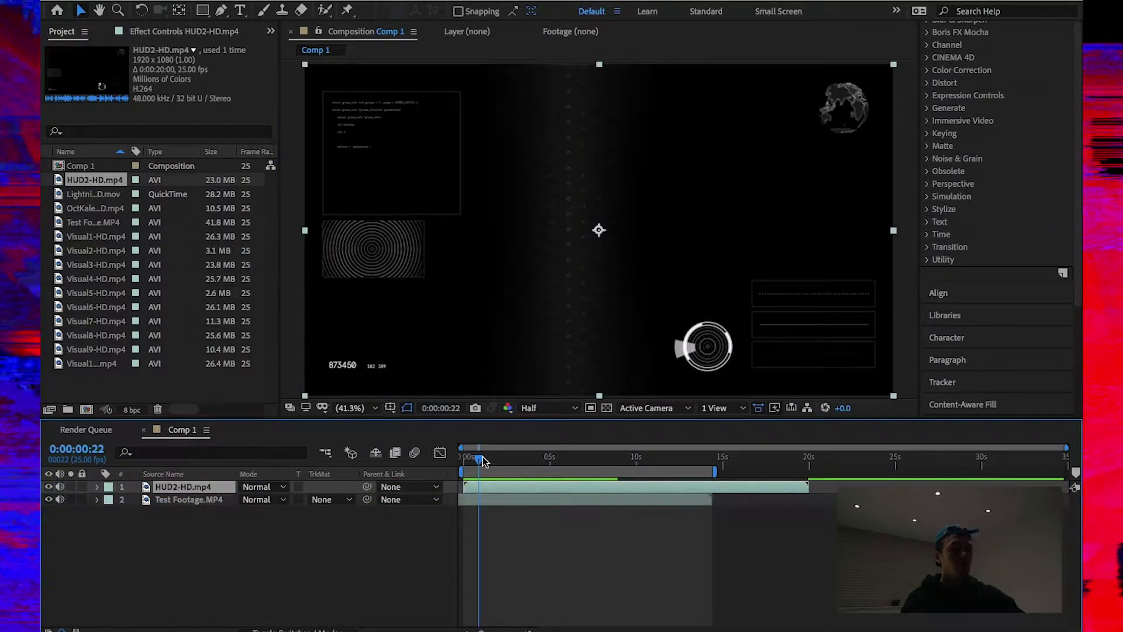
Step: Preview Comp 1 from the start with the HUD layer on top
drag(482, 461, 464, 457)
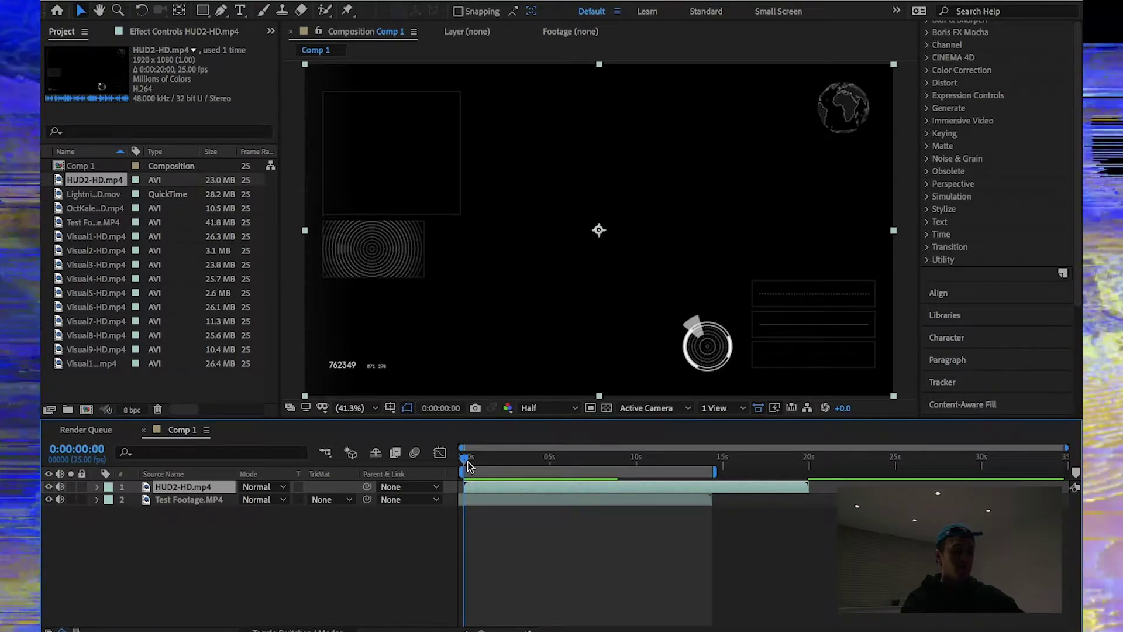
key(space)
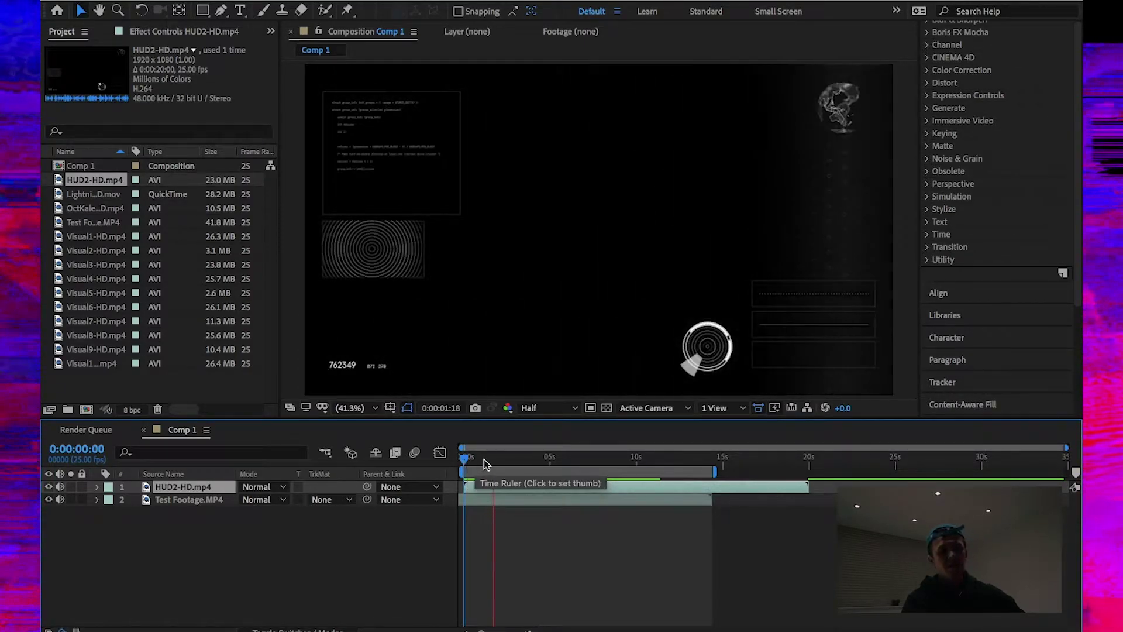
key(space)
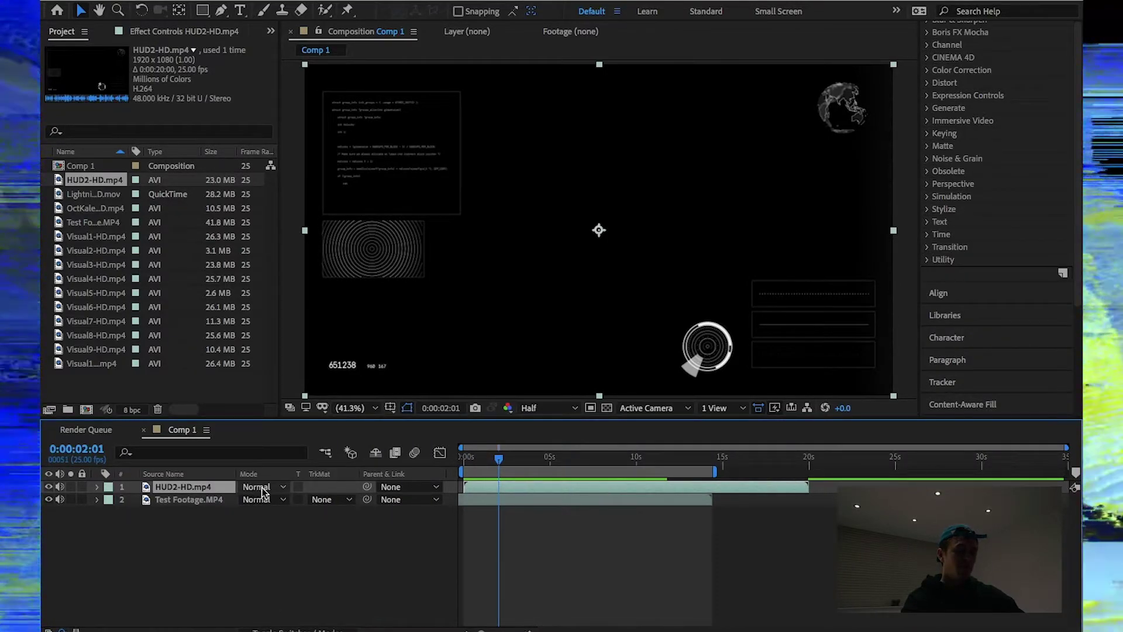
Step: Set HUD2-HD.mp4's blend mode to Lighten and preview it from the first frame
click(256, 487)
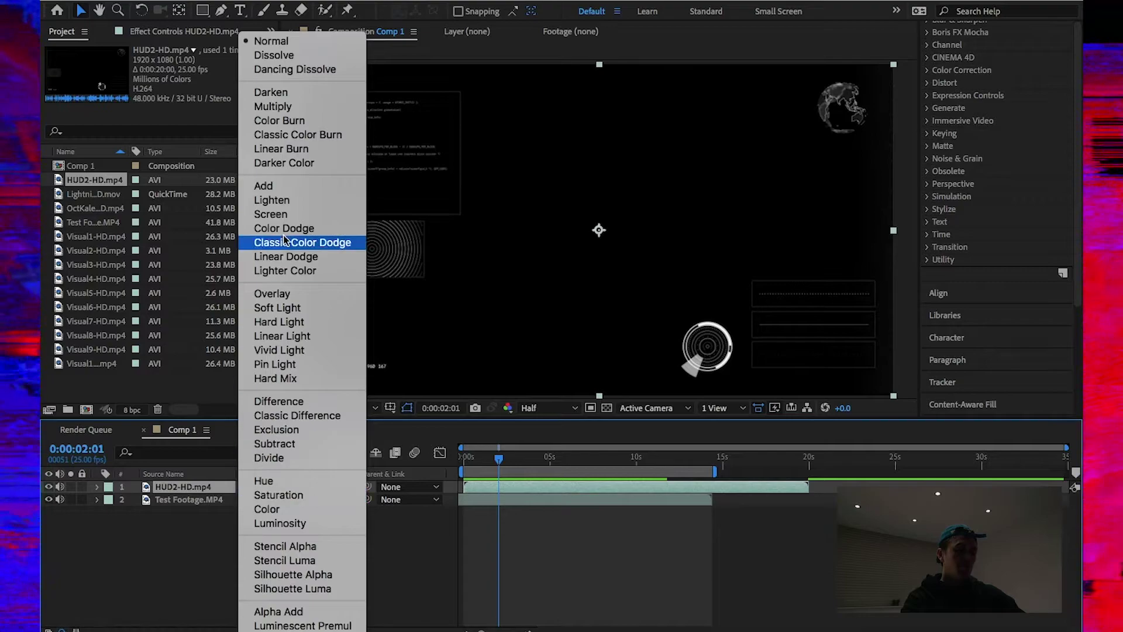
click(279, 202)
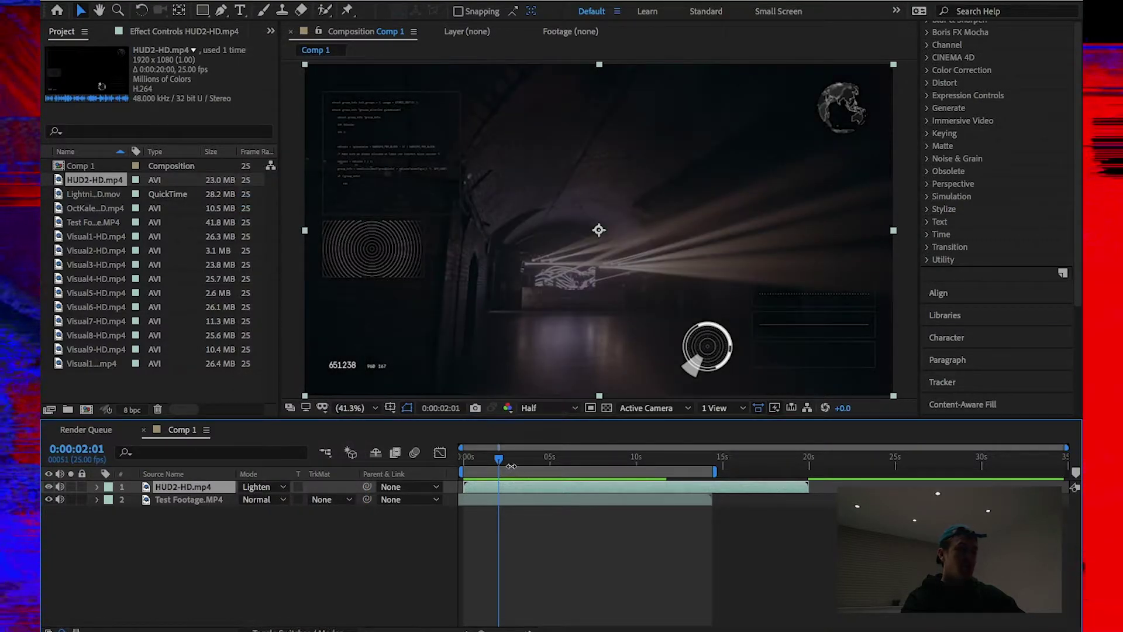
drag(501, 462, 465, 460)
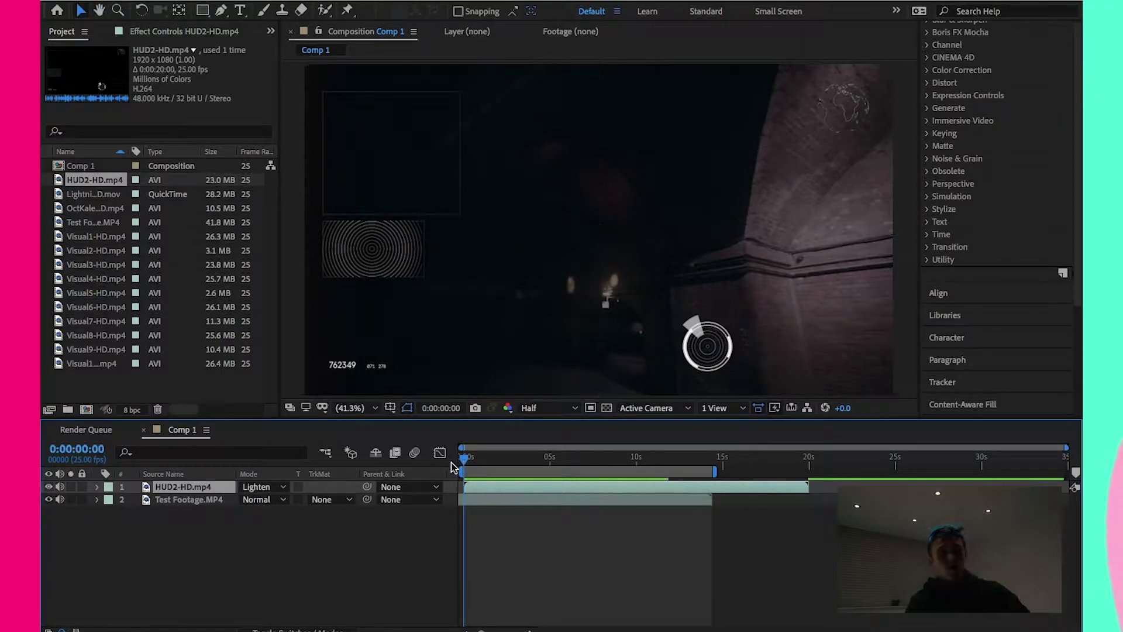
key(space)
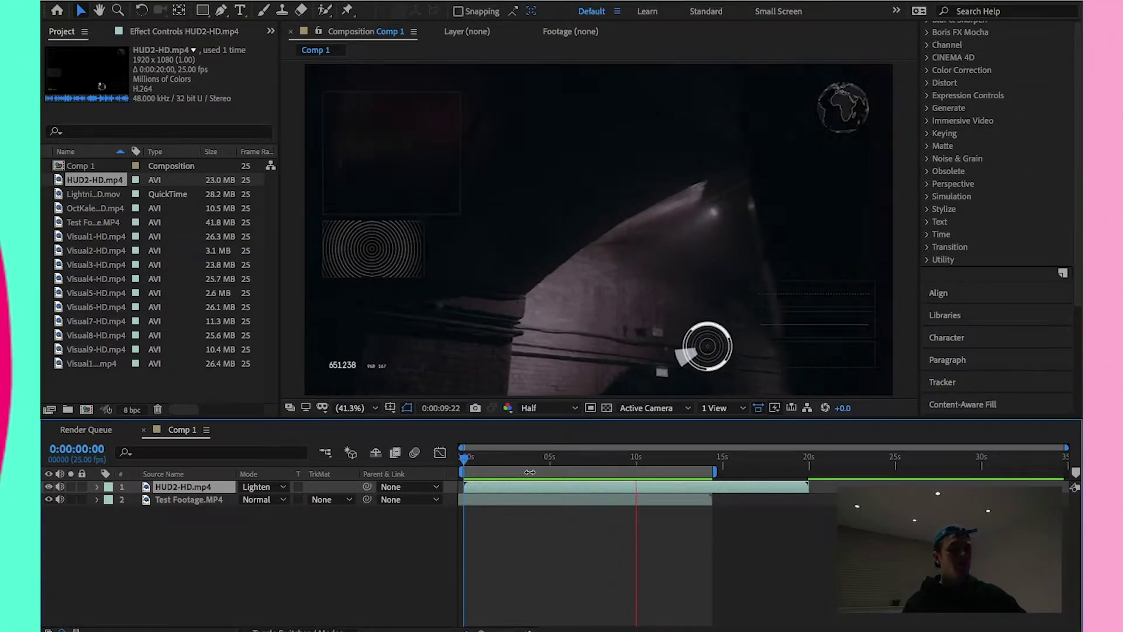
key(space)
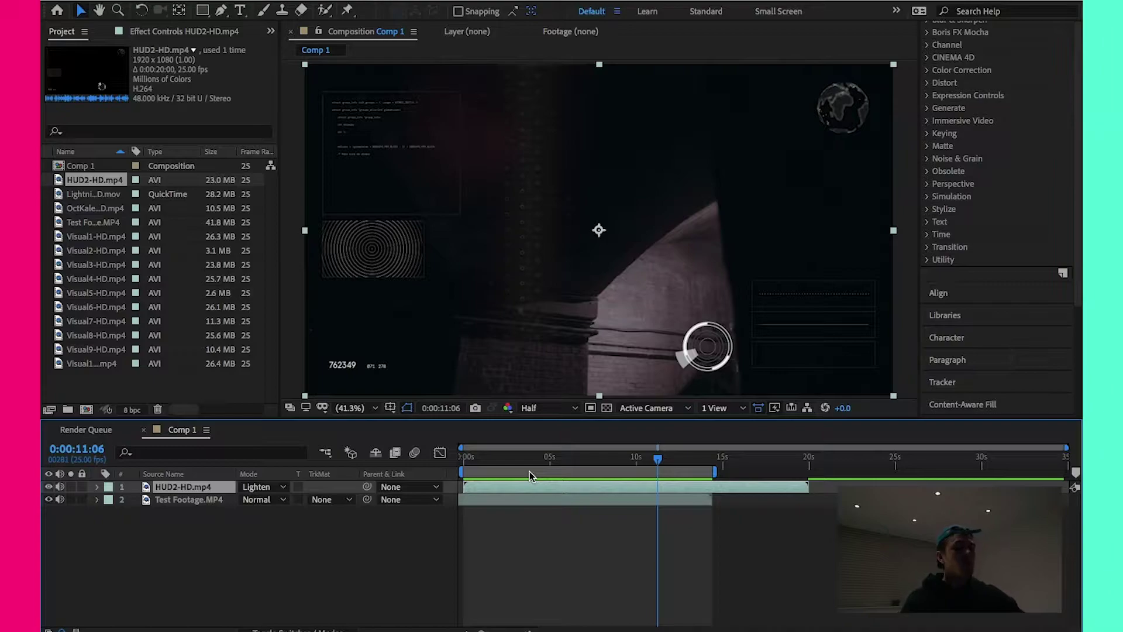
click(262, 488)
Step: Return the HUD layer to Normal blending and go back to the first frame
click(275, 43)
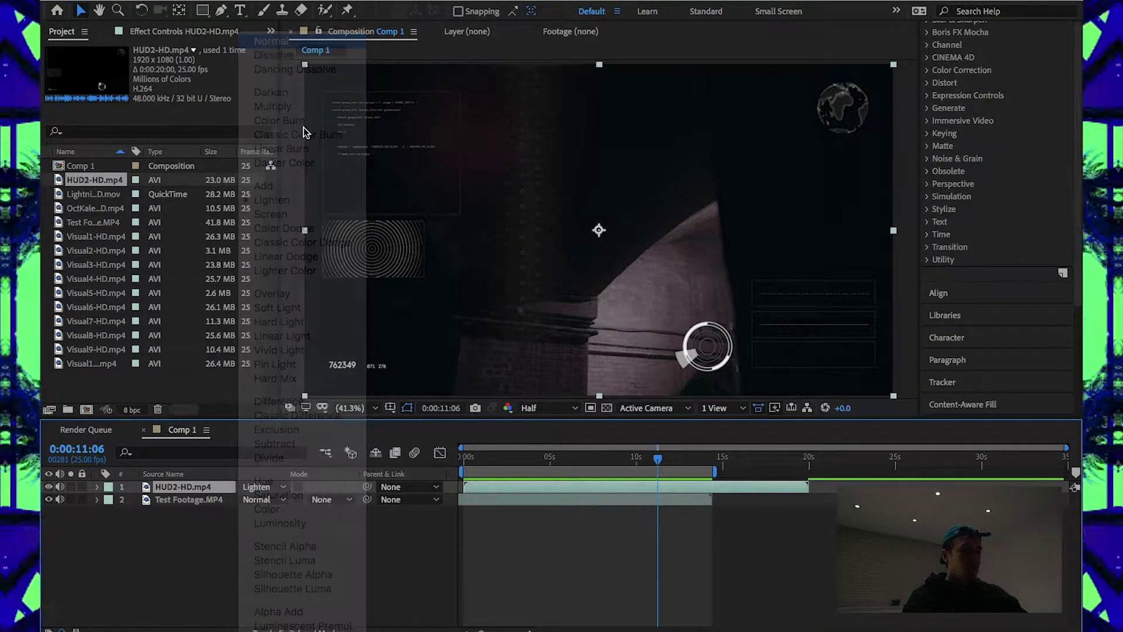
click(465, 461)
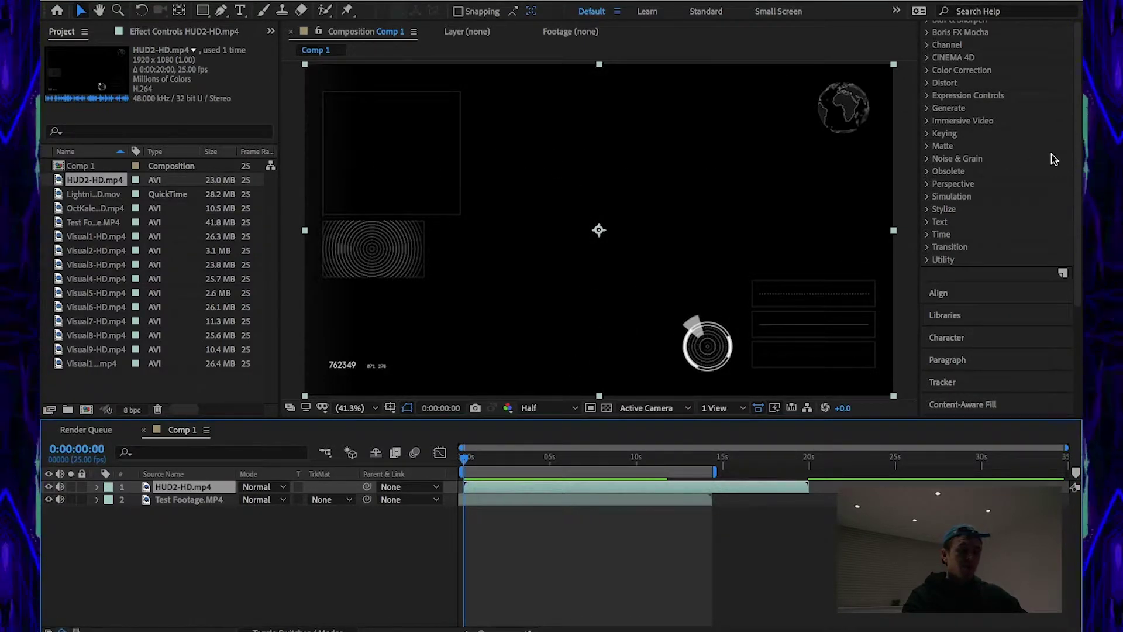
scroll(956, 76, up, 3)
Step: Search for 'tint' and apply the Tint effect to HUD2-HD.mp4
click(949, 119)
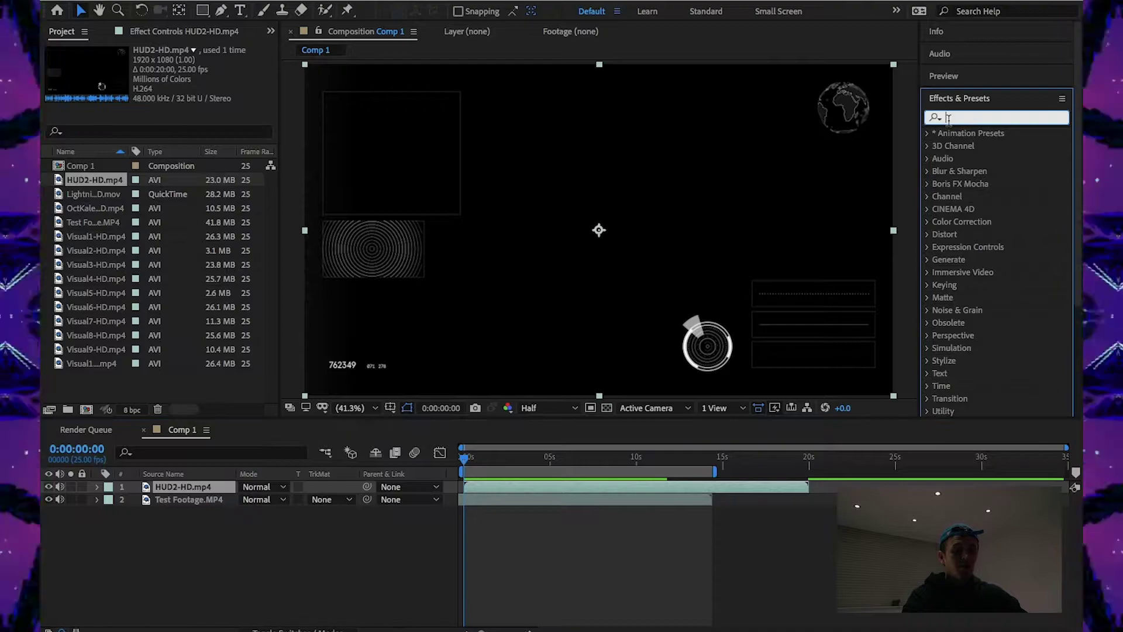
text(tint)
drag(988, 185, 544, 489)
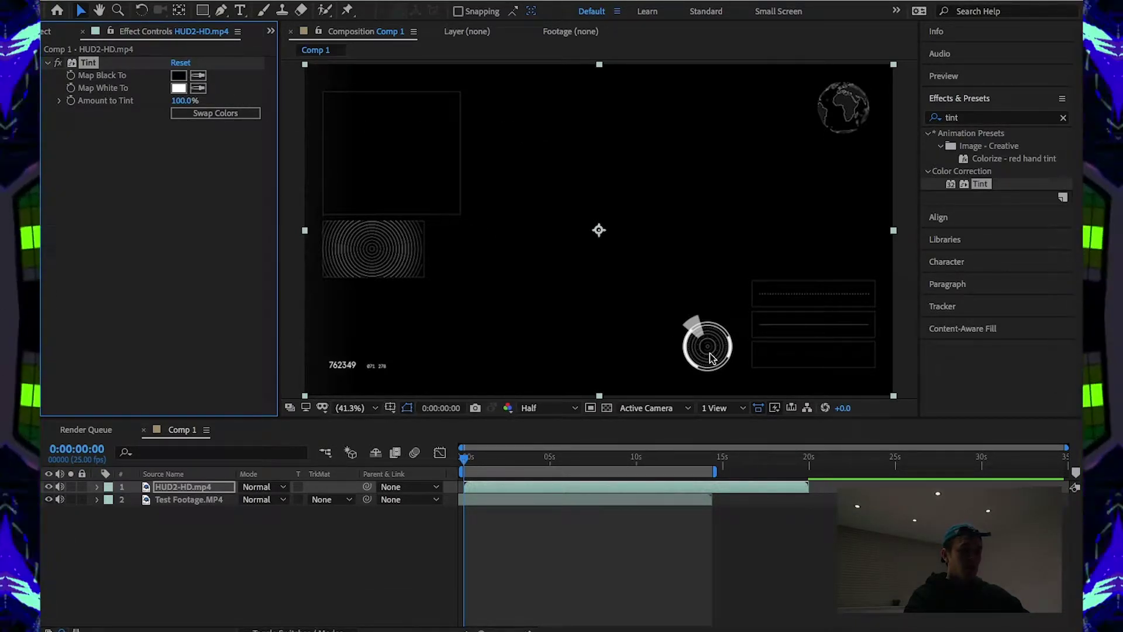
click(179, 89)
Step: Set Tint's Map White To red (FF003C) and Map Black To dark blue (140C3E), then preview
drag(501, 313, 601, 220)
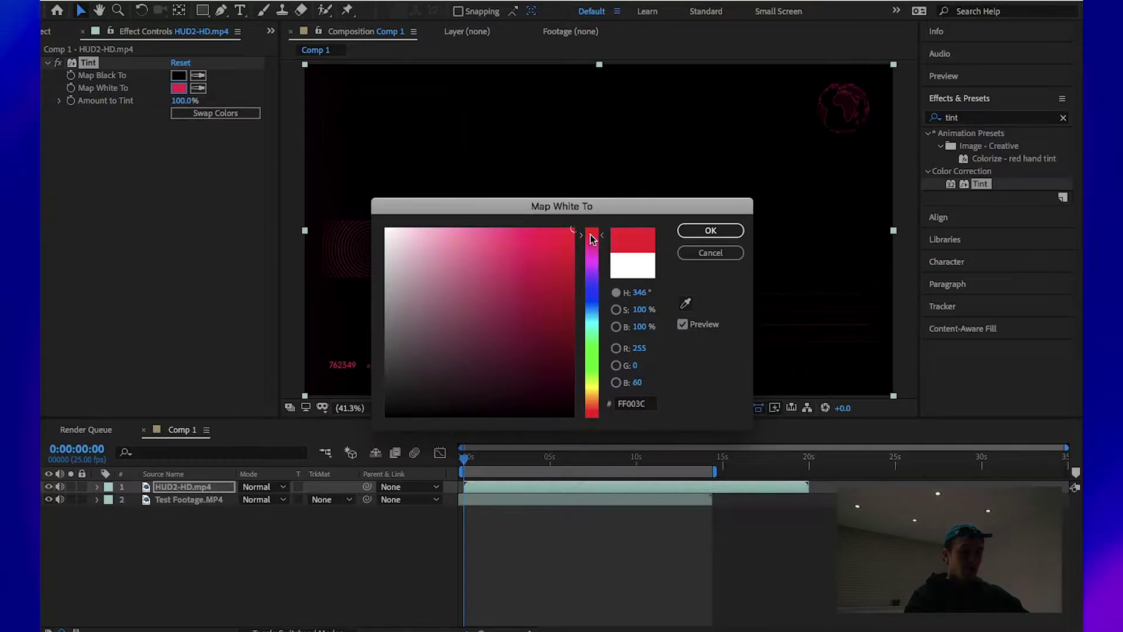
click(733, 235)
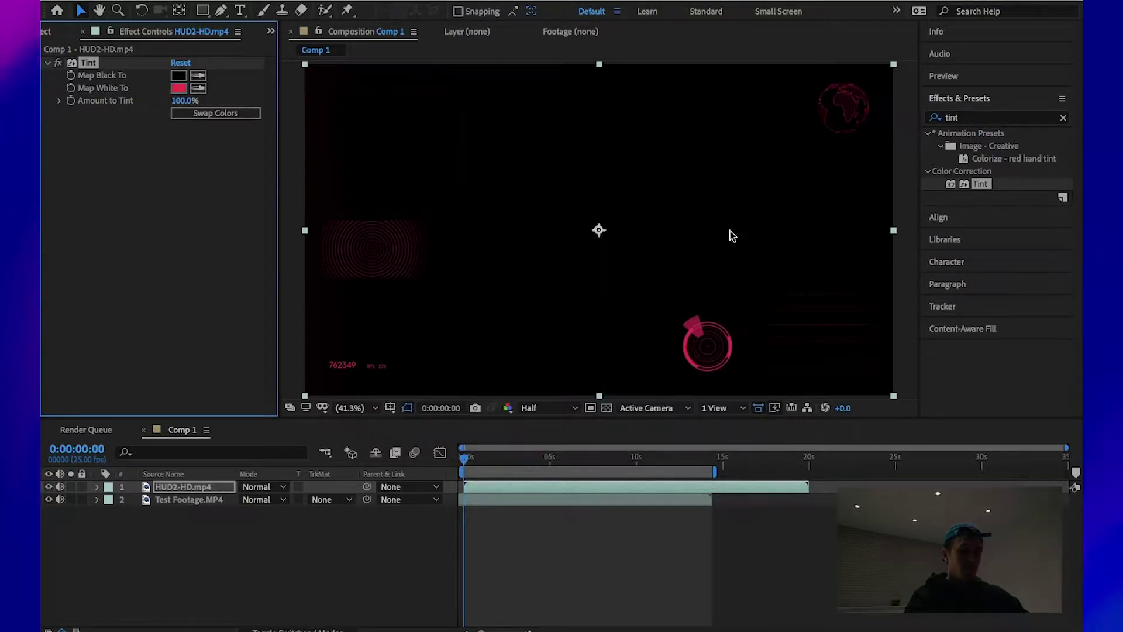
click(178, 77)
drag(531, 303, 574, 367)
drag(593, 321, 597, 292)
drag(574, 371, 545, 361)
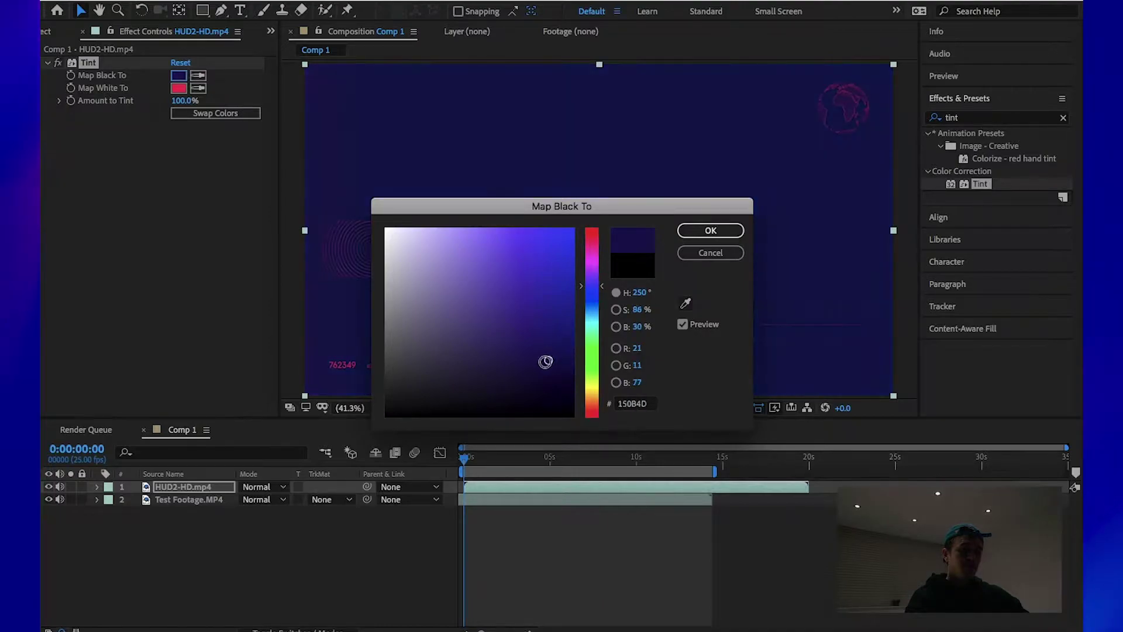
click(709, 231)
key(space)
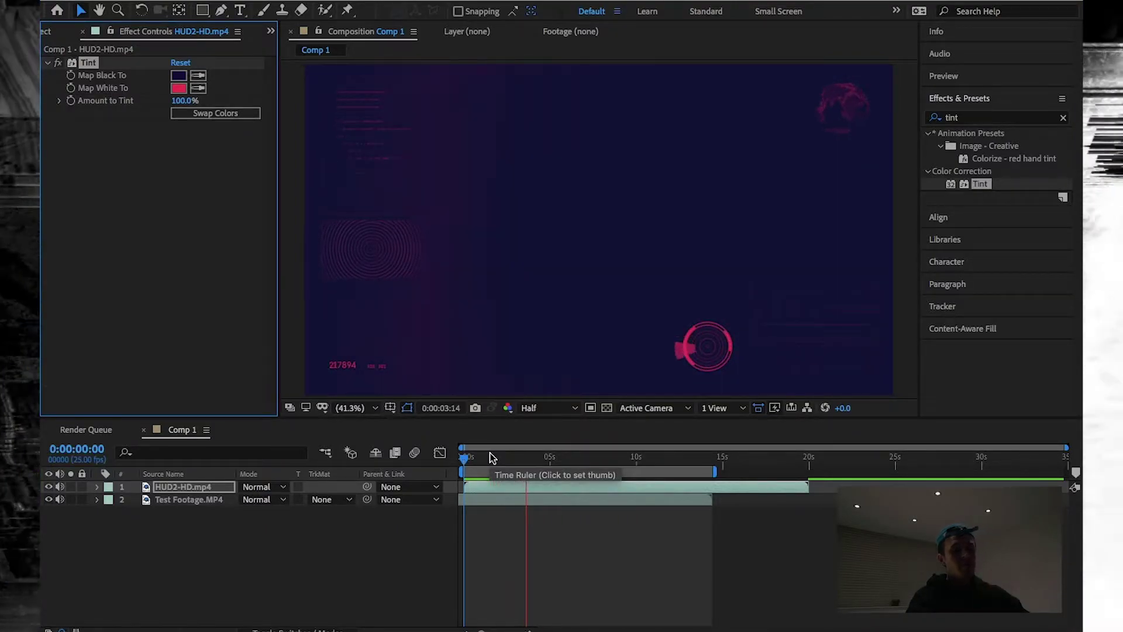
Step: Try Overlay blending on the HUD layer and preview the result
click(260, 488)
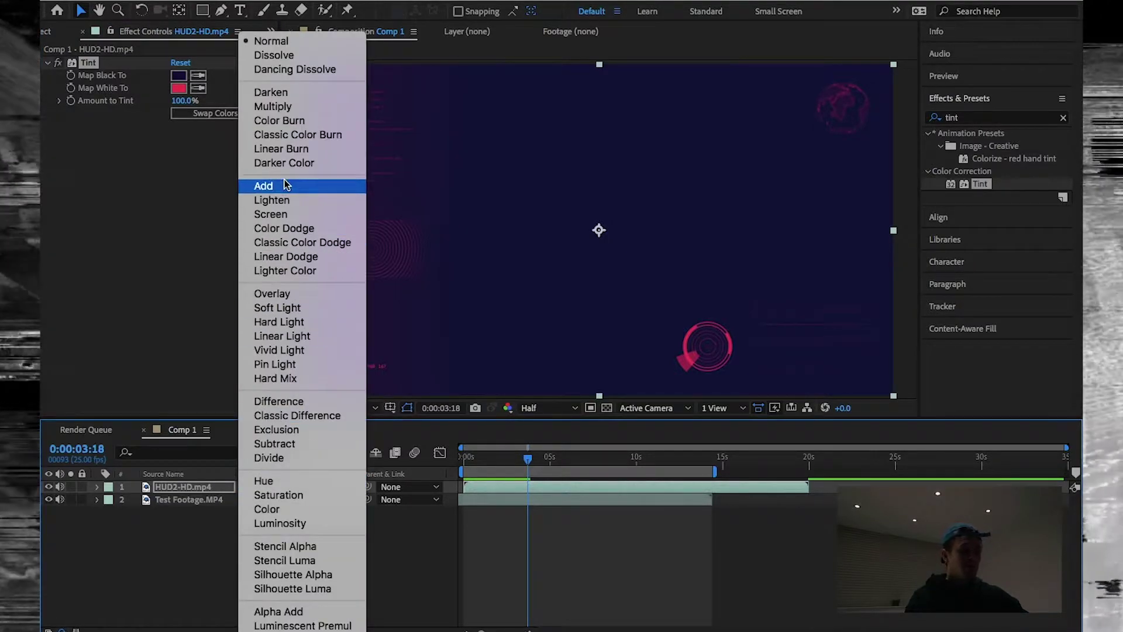
click(278, 294)
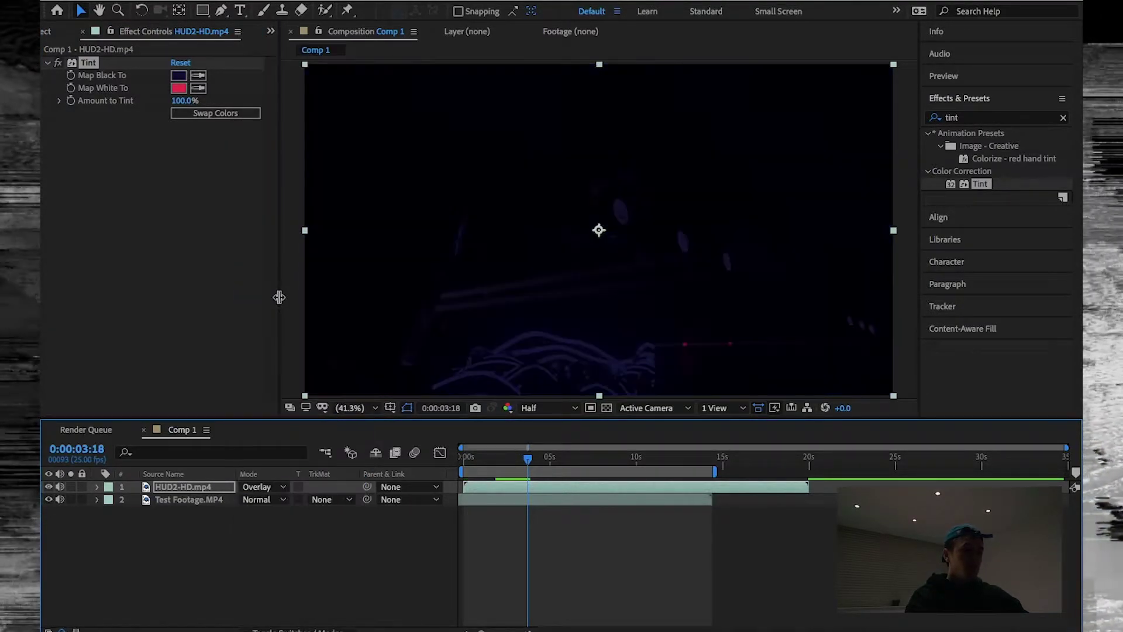
key(space)
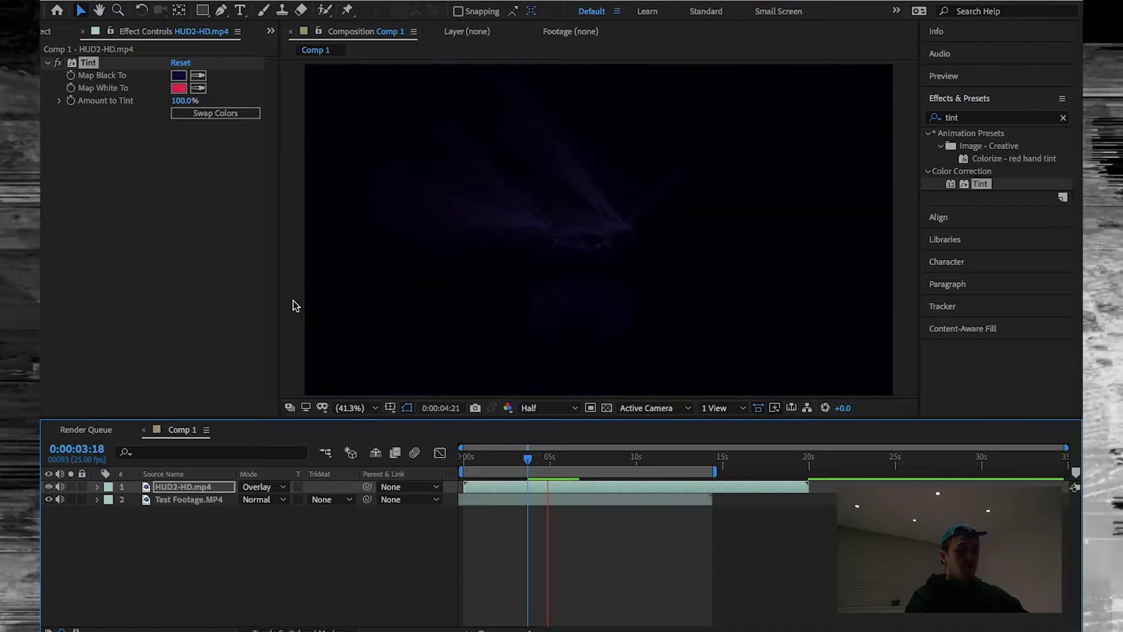
click(256, 491)
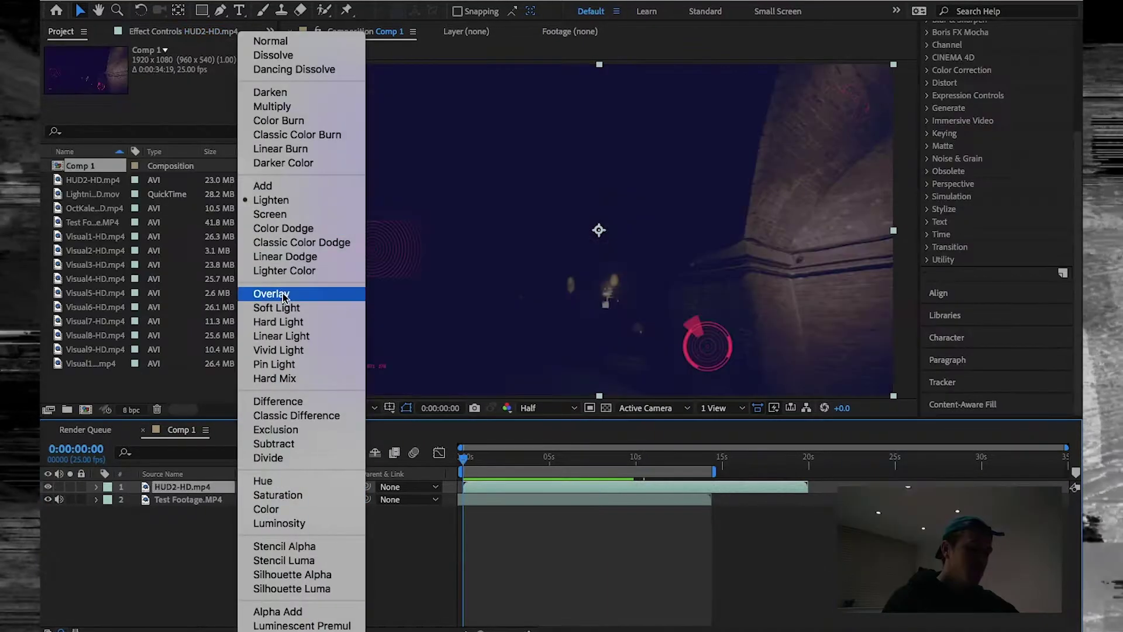
click(306, 388)
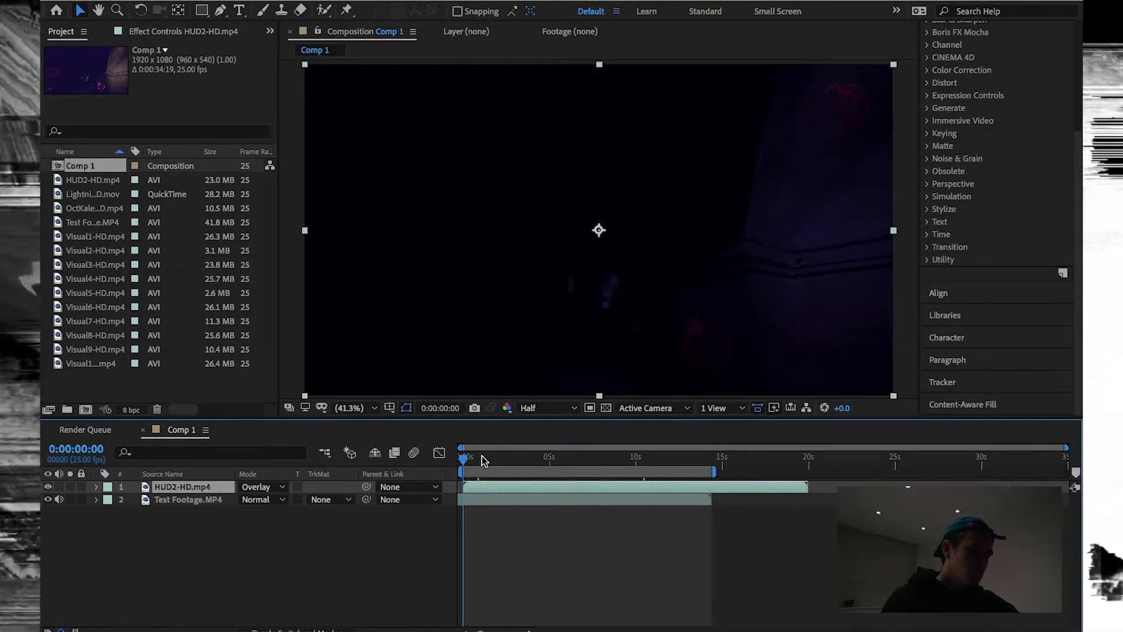
mouse_move(484, 461)
mouse_down()
mouse_move(523, 461)
mouse_move(464, 460)
mouse_up()
Step: Switch the HUD layer back to Lighten and preview the tinted result
click(256, 489)
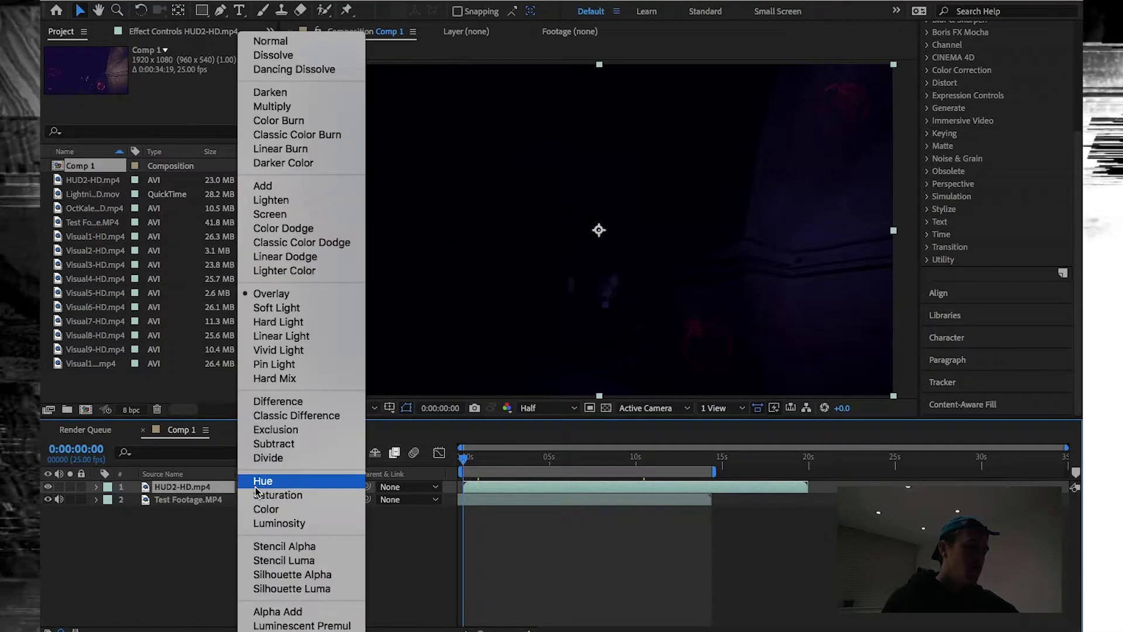
click(267, 200)
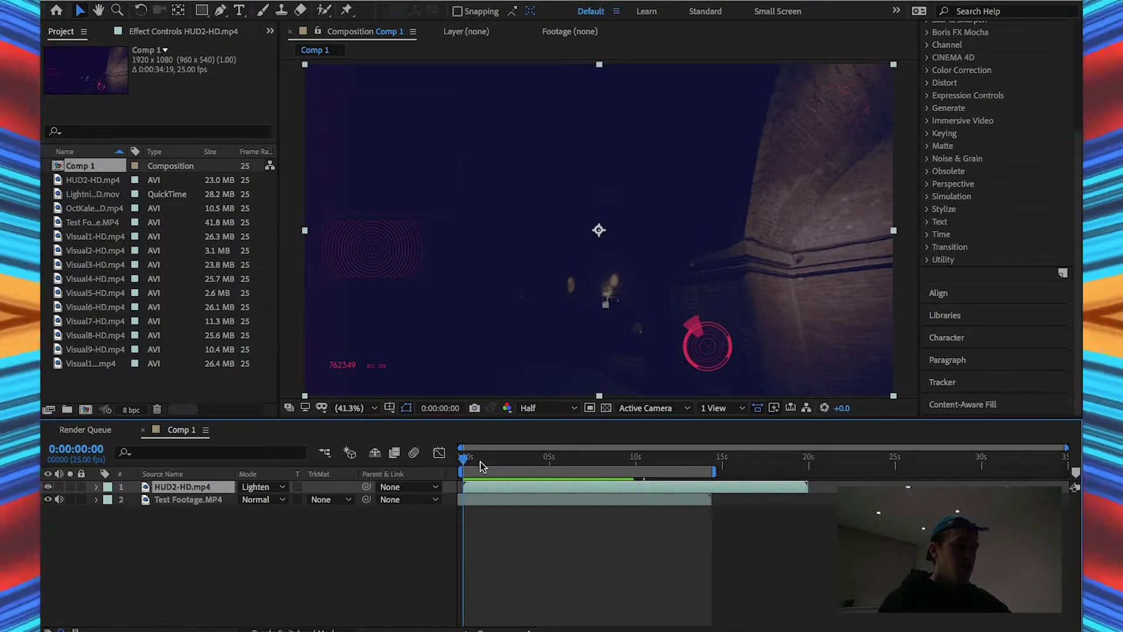
key(space)
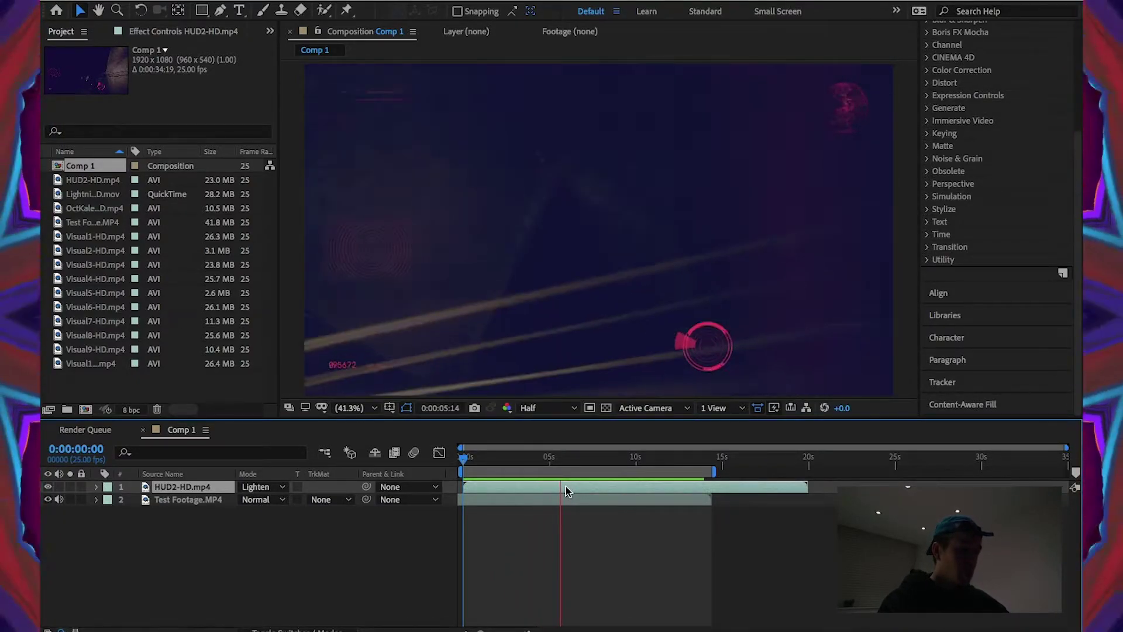
key(space)
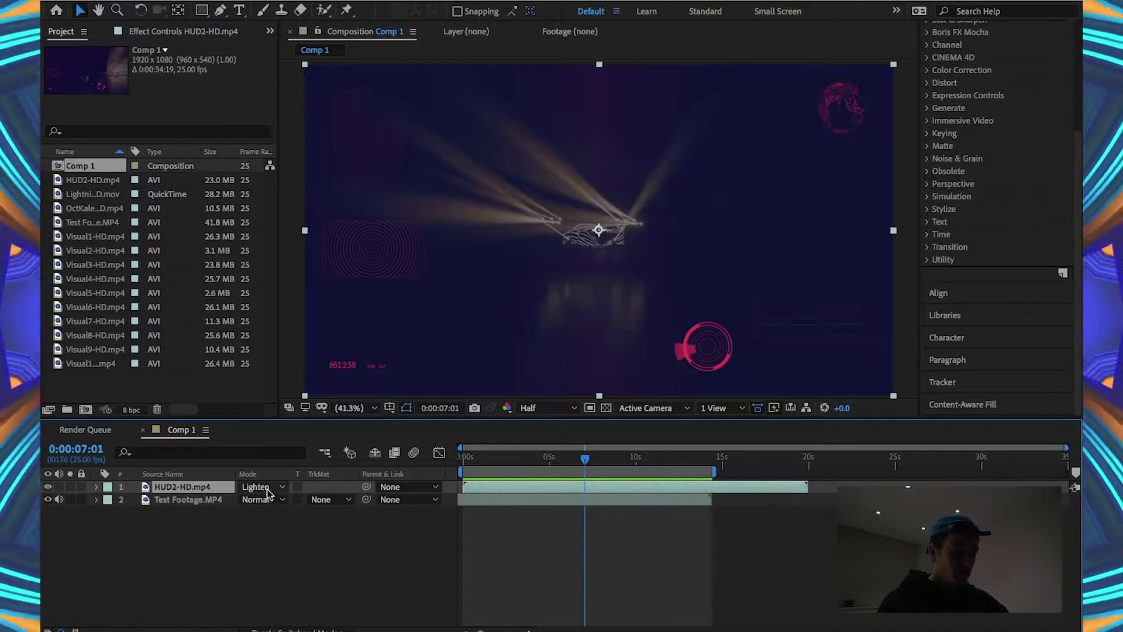
Step: Set HUD2-HD.mp4 to Classic Difference and preview from 0:00
click(264, 488)
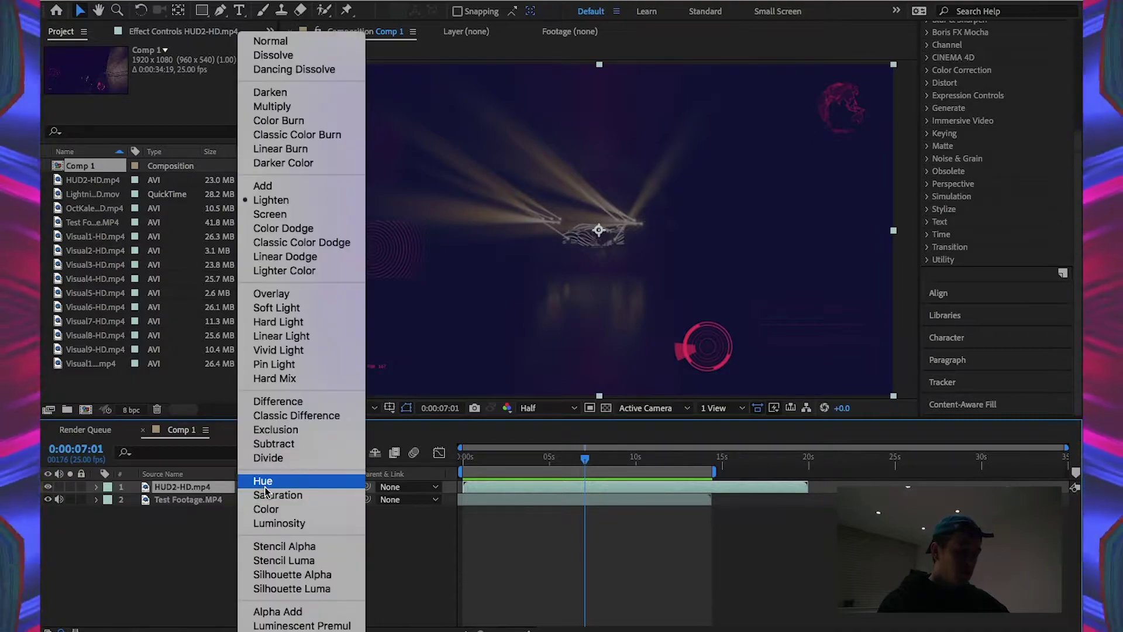
click(281, 416)
drag(489, 464, 453, 460)
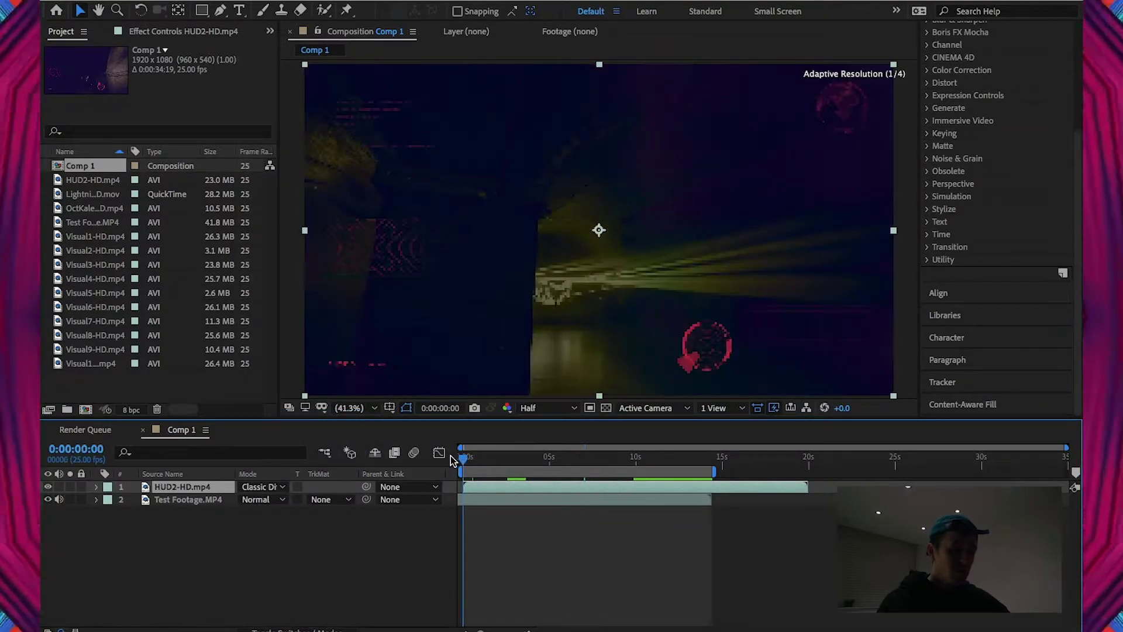
key(space)
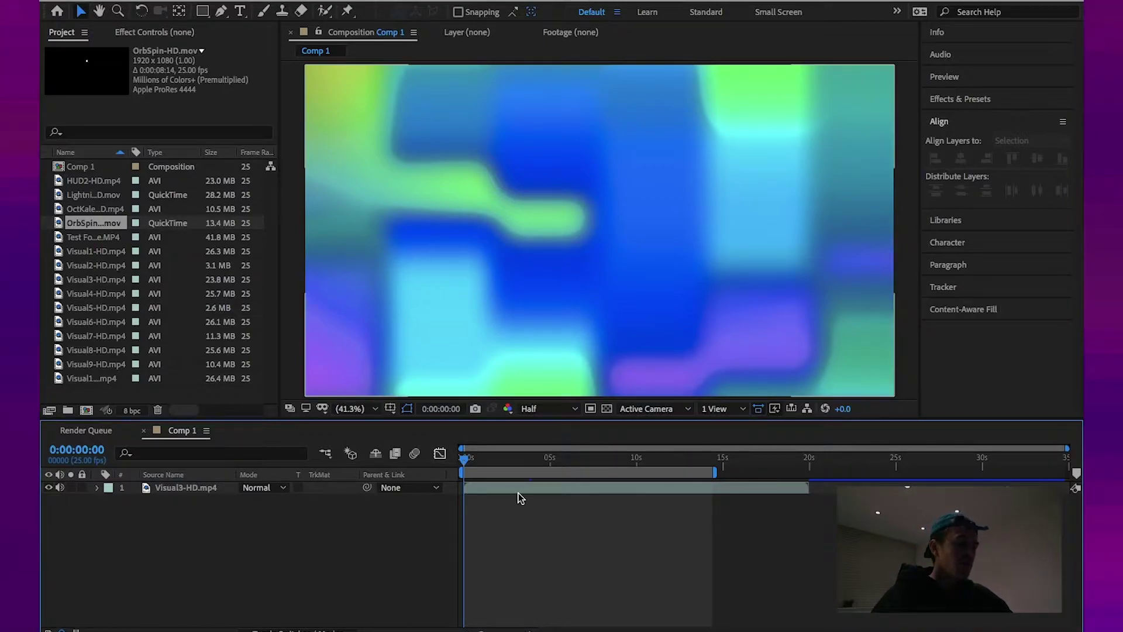
Step: Create a text layer in the viewer reading 'TEXT'
key(ctrl+t)
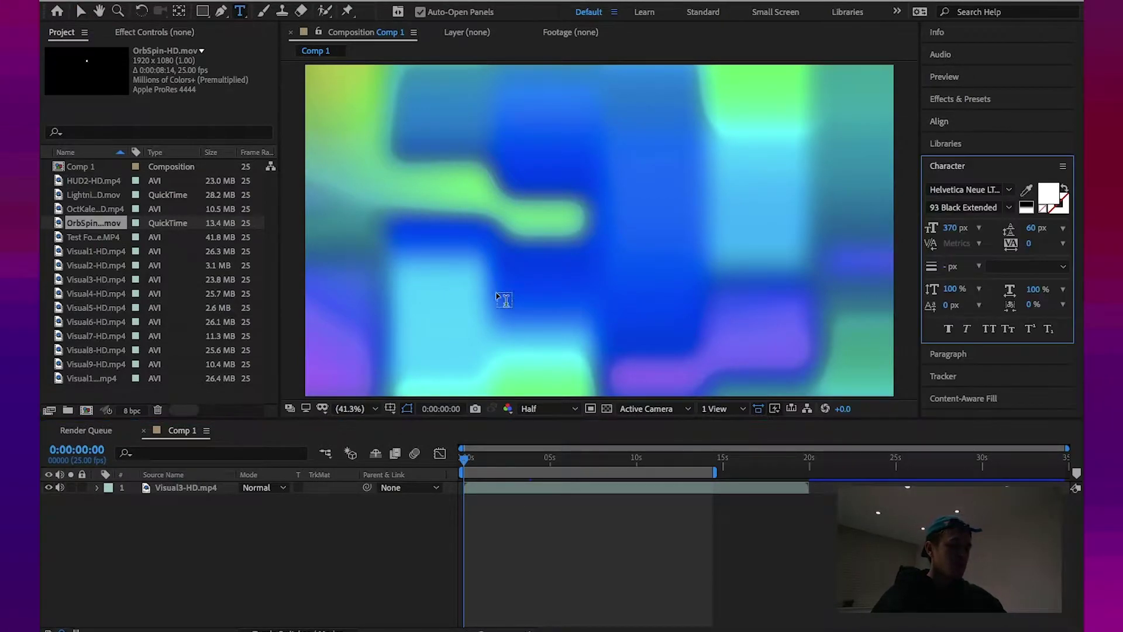
click(504, 286)
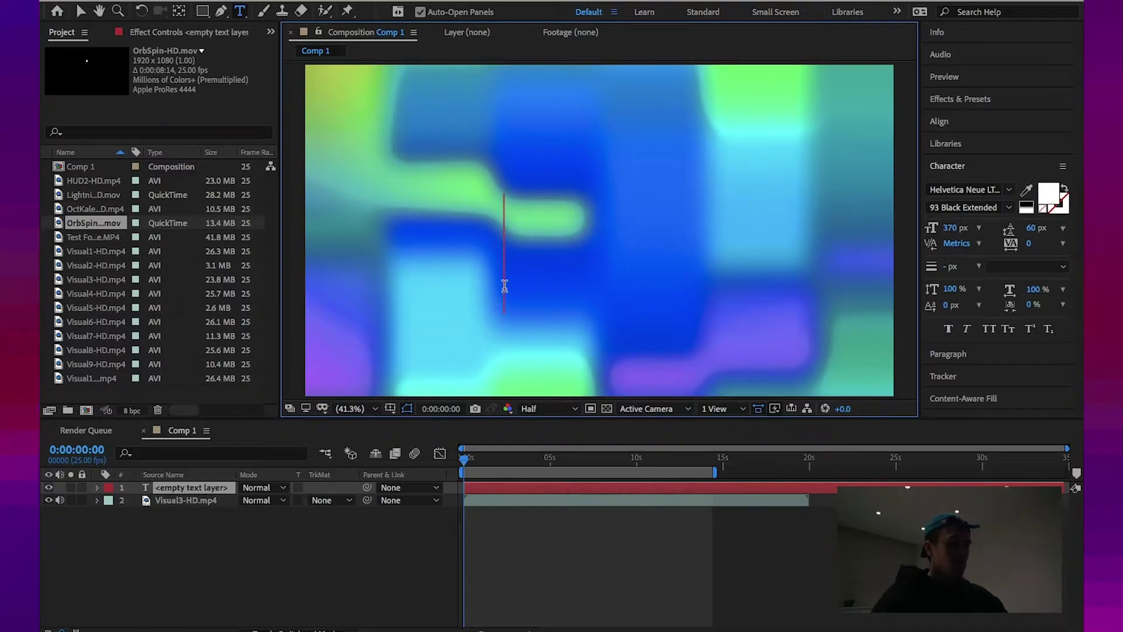
text(TEXT)
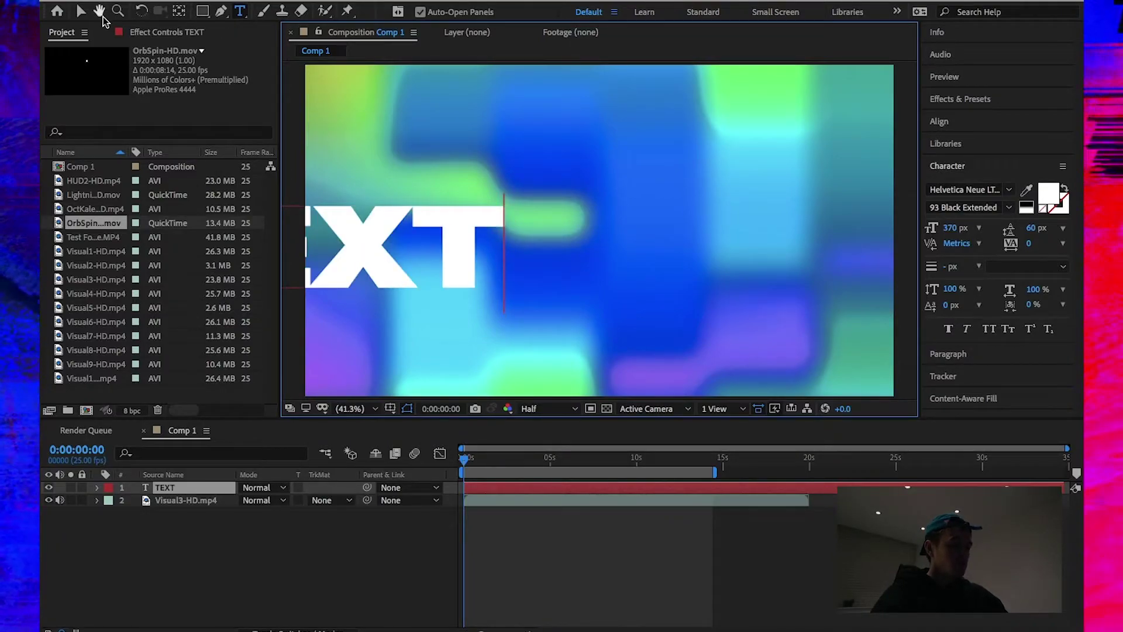
Step: Centre the TEXT layer horizontally and vertically in the composition with Align
click(82, 12)
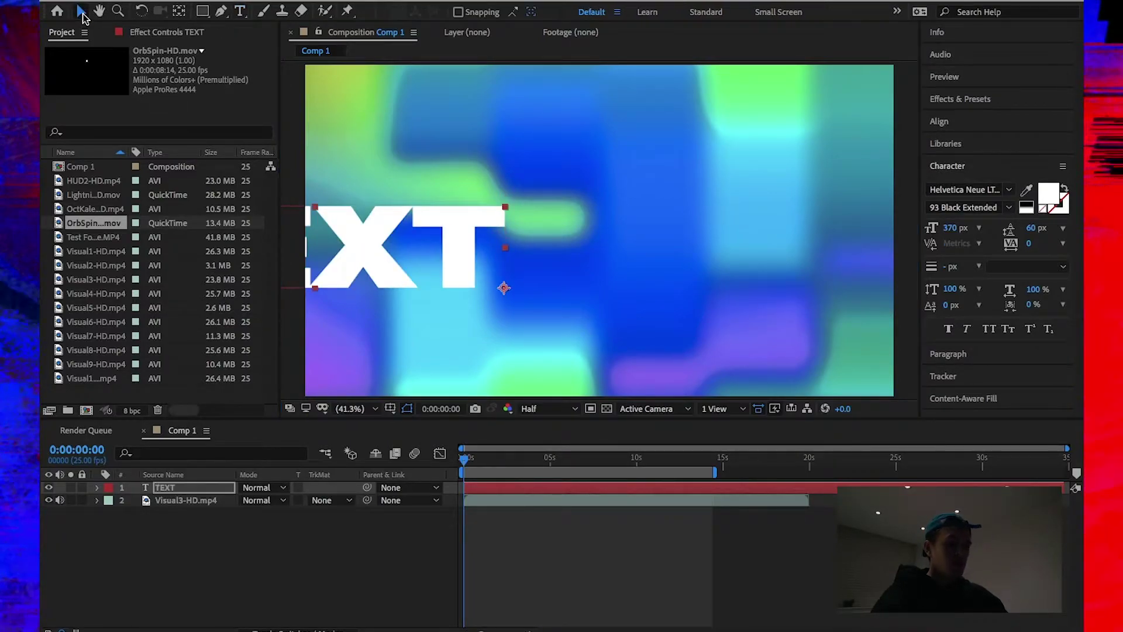
click(940, 123)
click(961, 159)
click(1037, 158)
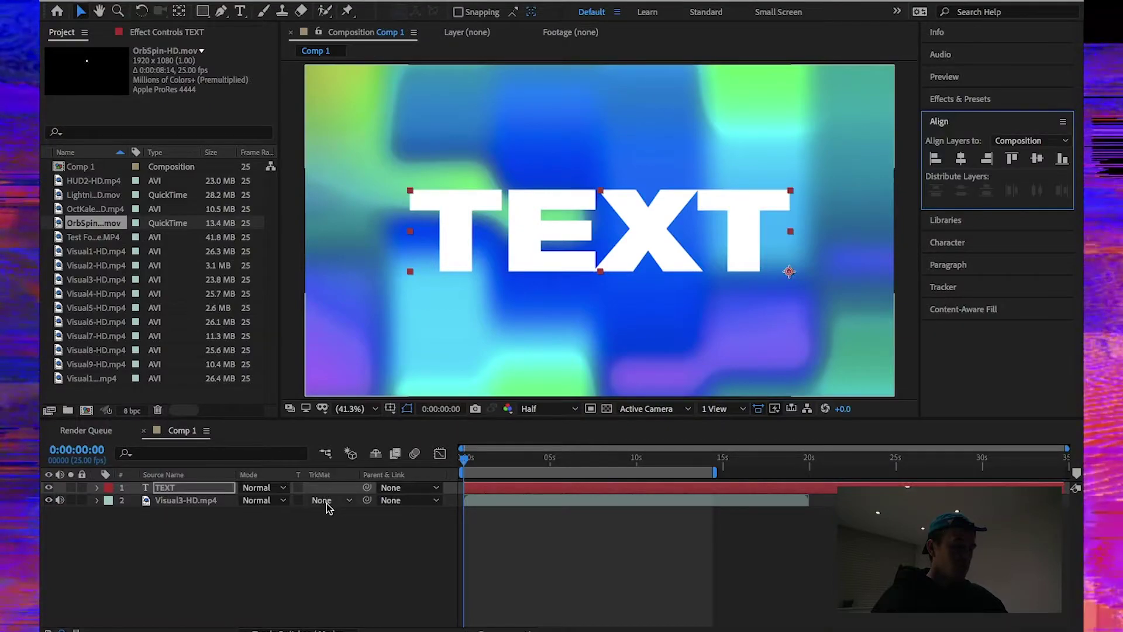
Step: Set Visual3-HD.mp4's track matte to Alpha Matte 'TEXT' and preview the result
key(F4)
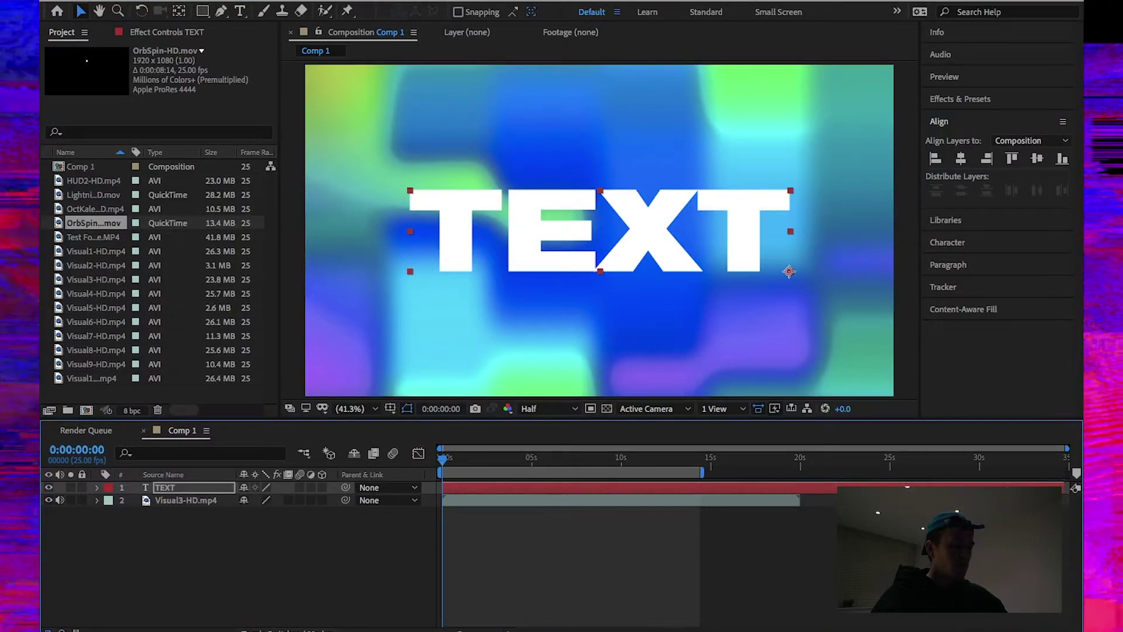
key(F4)
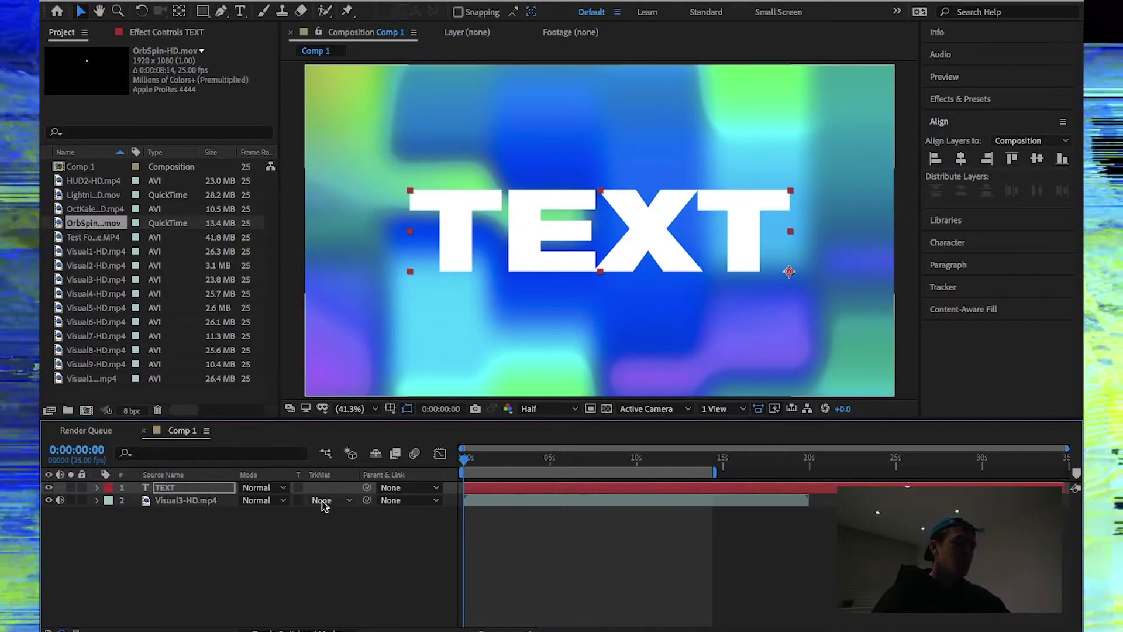
click(322, 505)
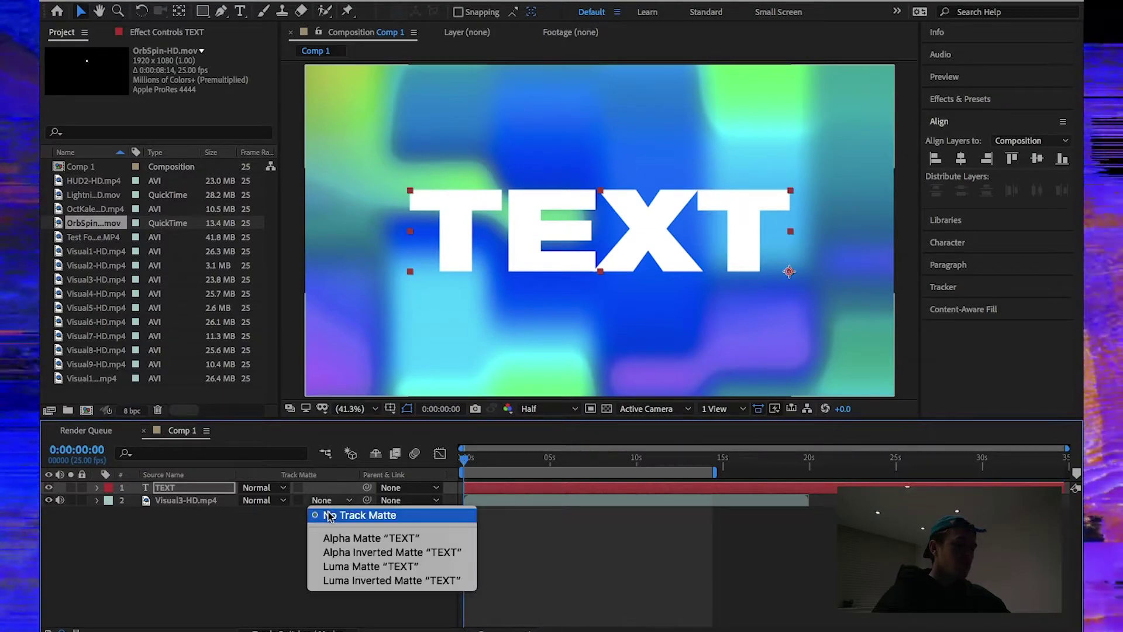
click(268, 541)
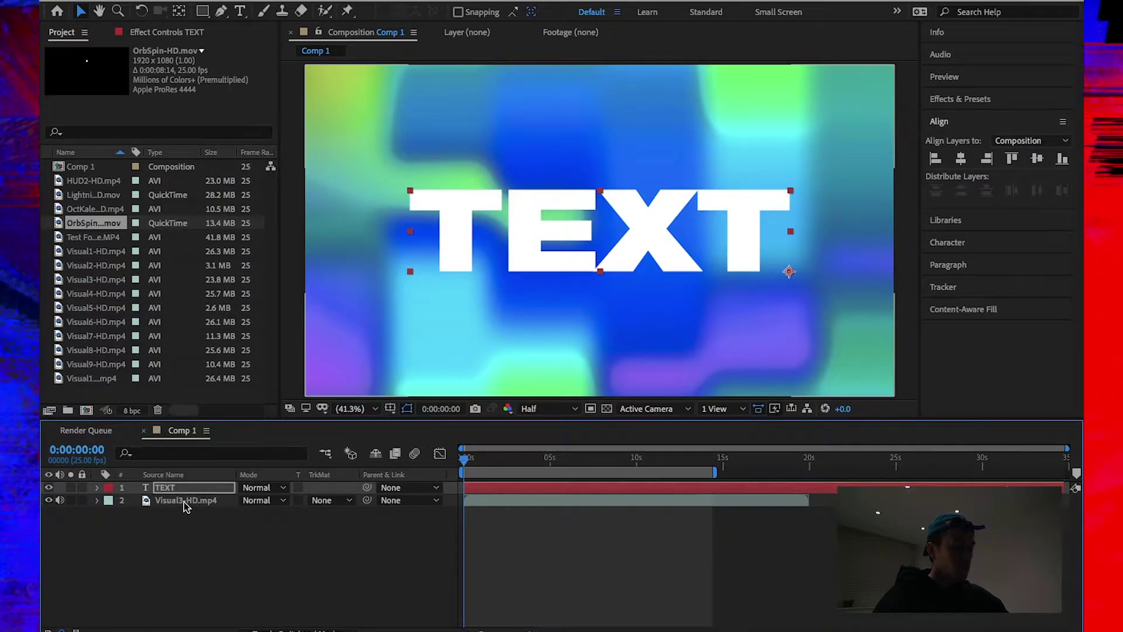
click(326, 502)
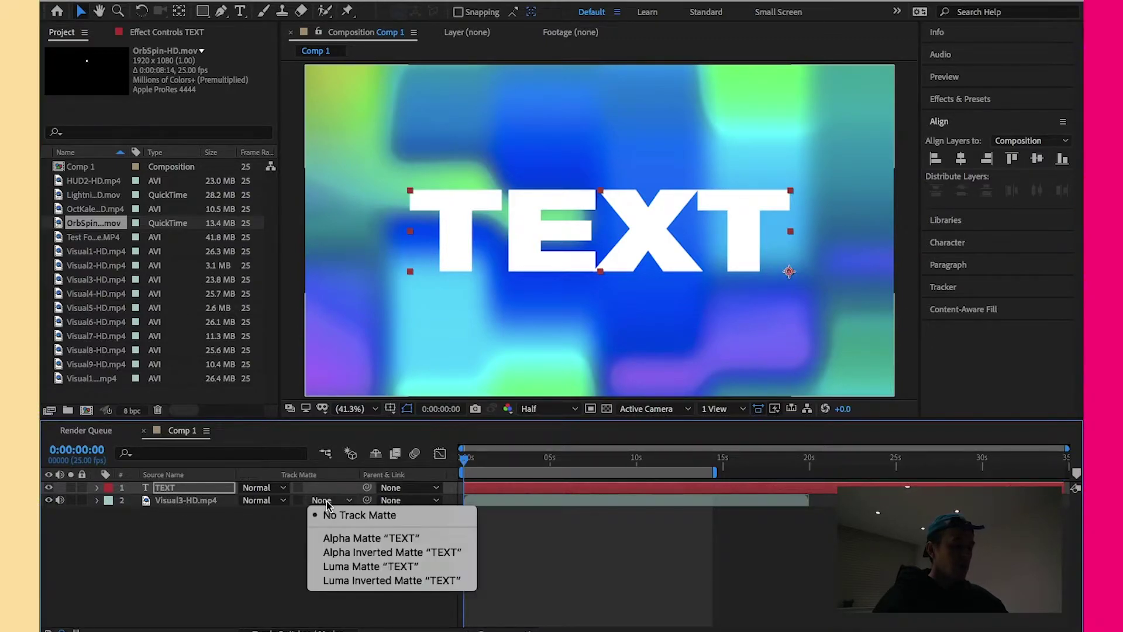
click(339, 539)
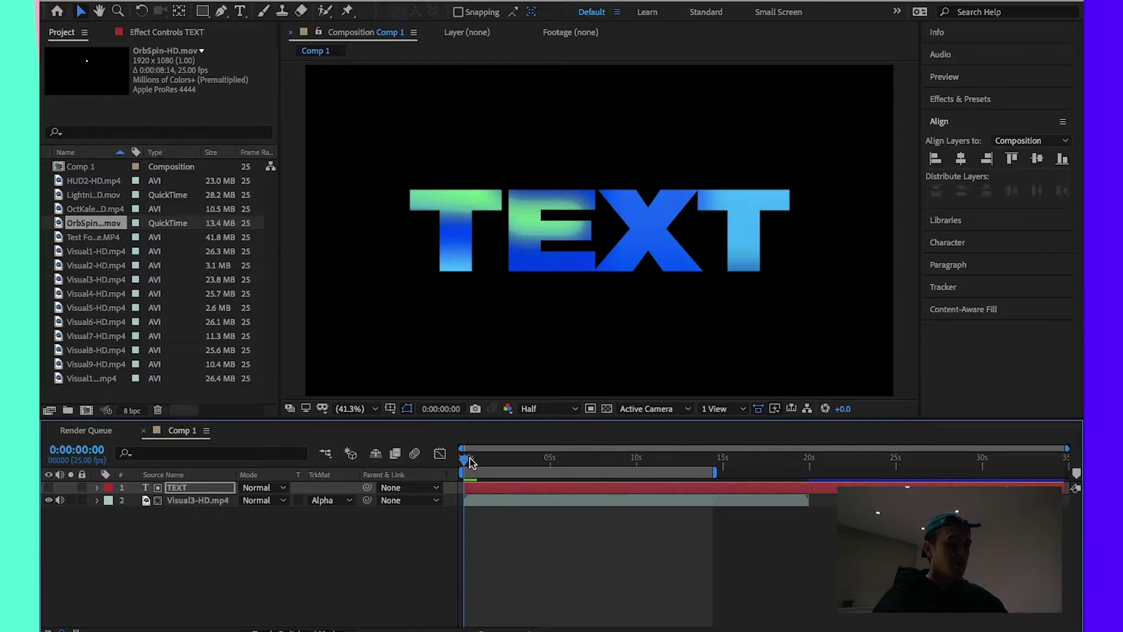
key(space)
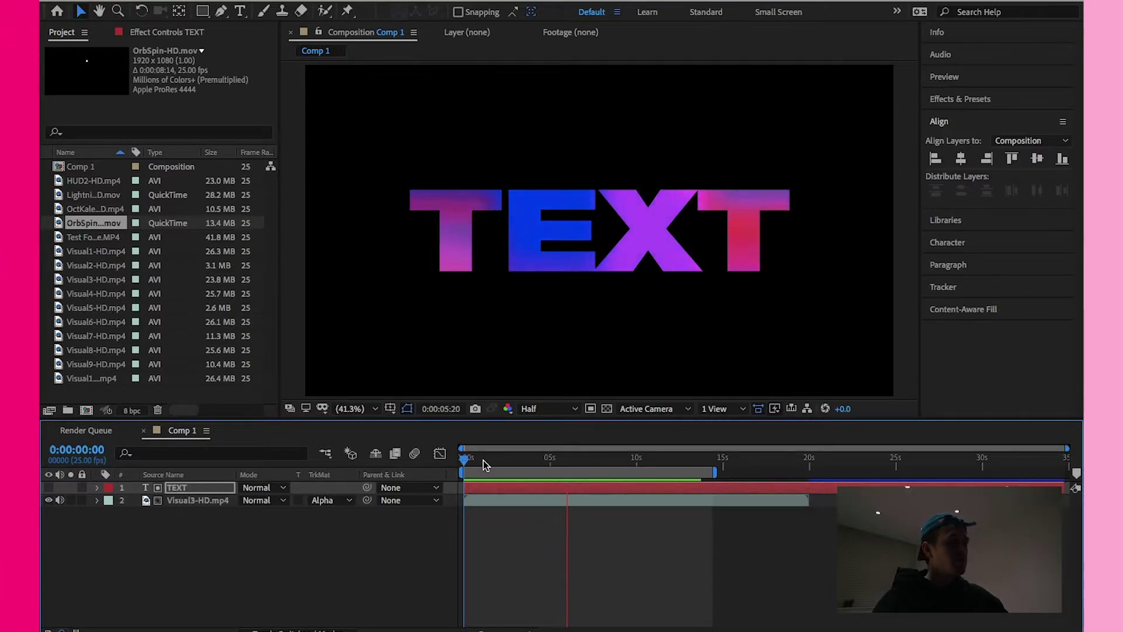
Step: Remove Visual3-HD.mp4's track matte and delete the TEXT layer
key(space)
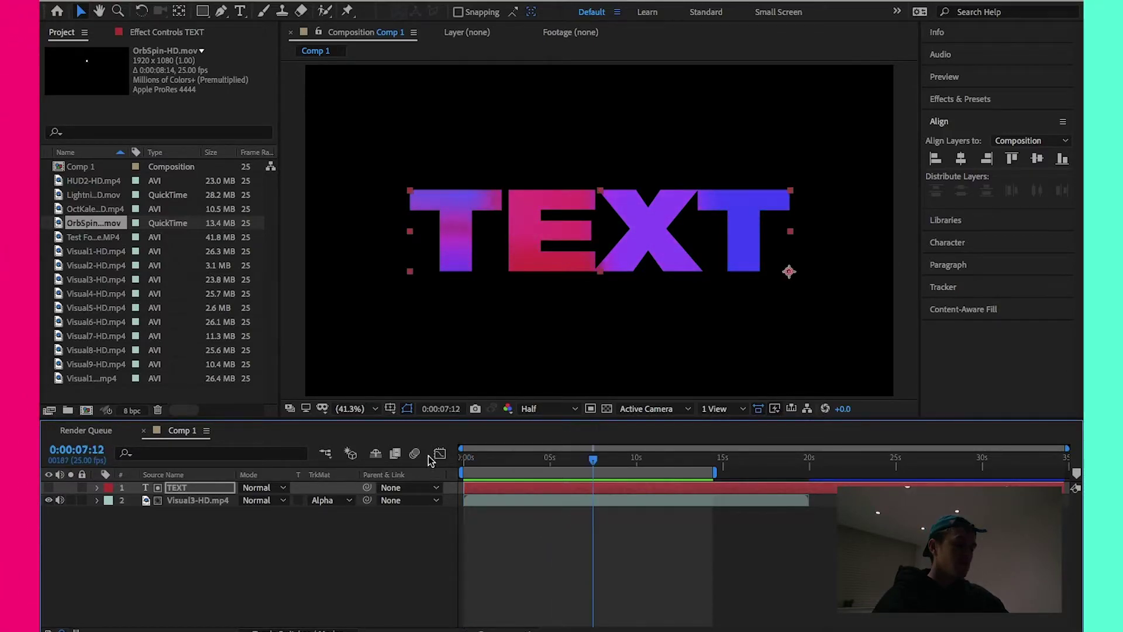
click(336, 503)
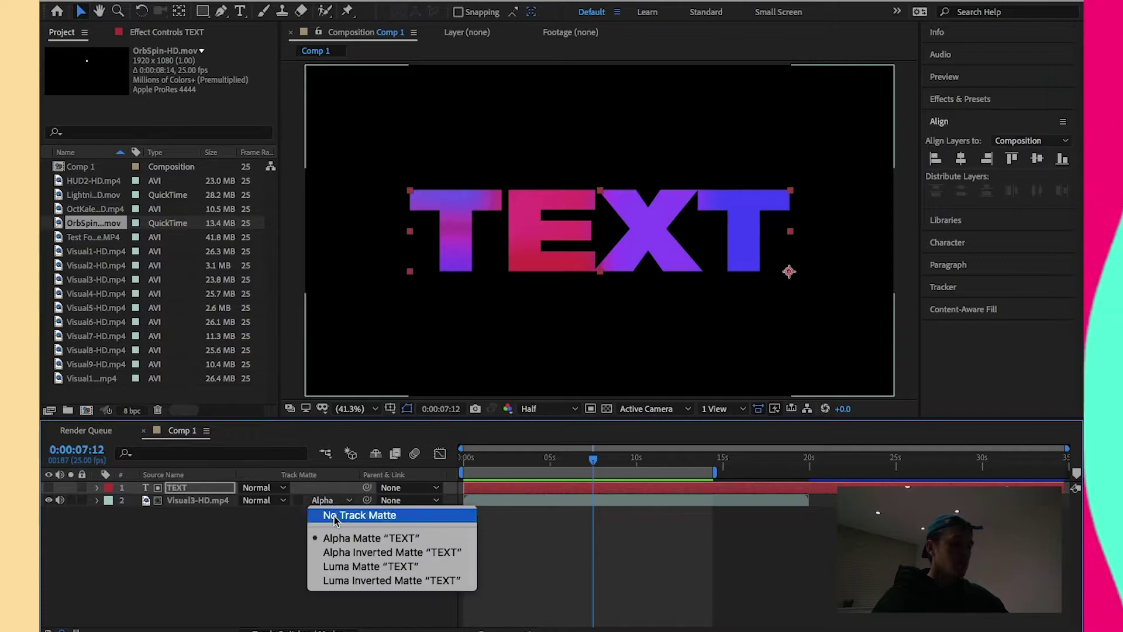
click(358, 511)
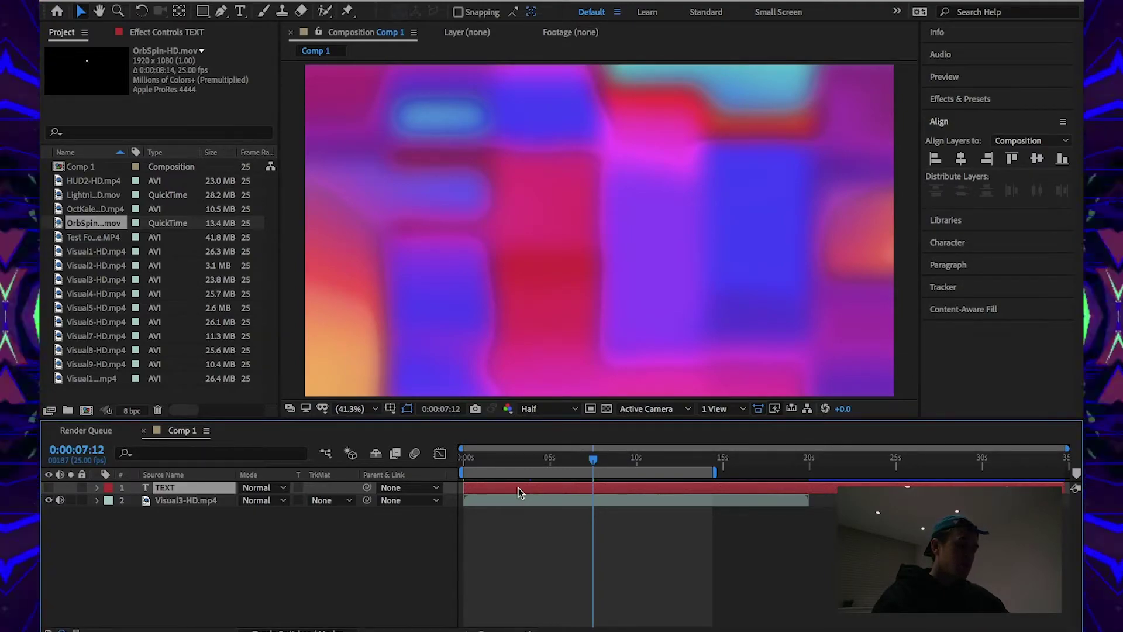
key(Delete)
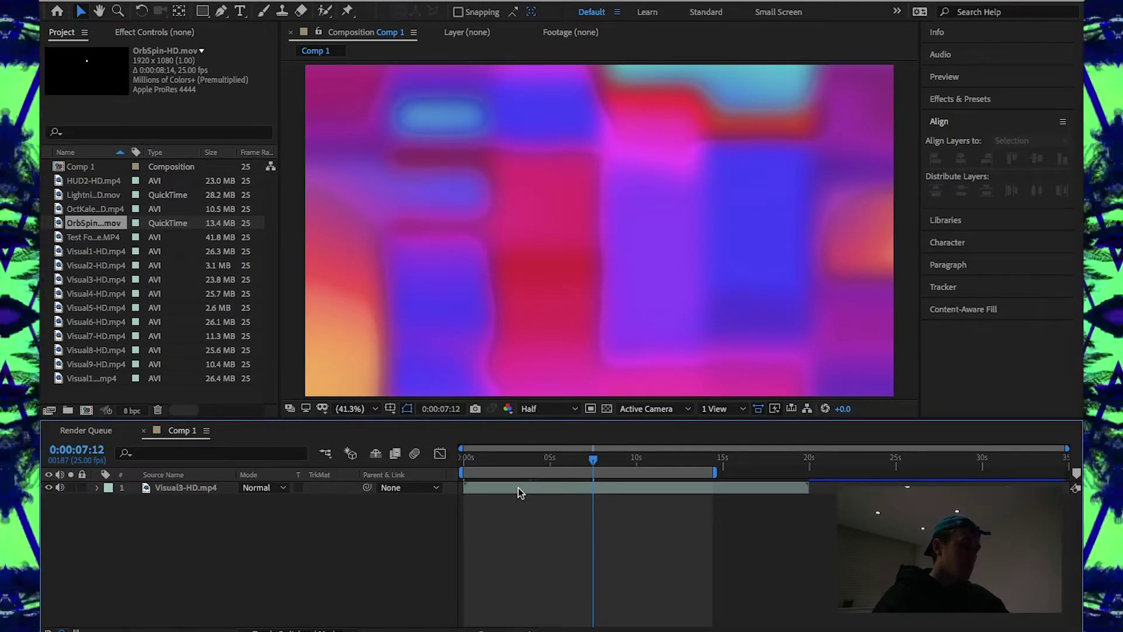
Step: Add OrbSpin-HD.mov above Visual3-HD.mp4 and preview the orbs from the start
click(97, 223)
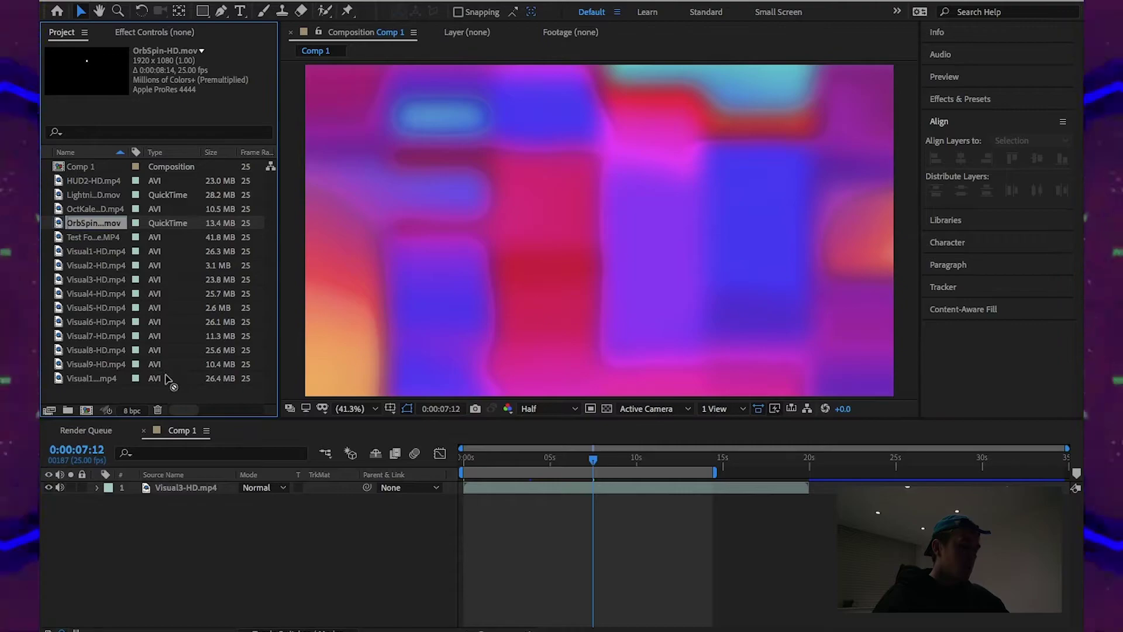
drag(178, 474, 183, 493)
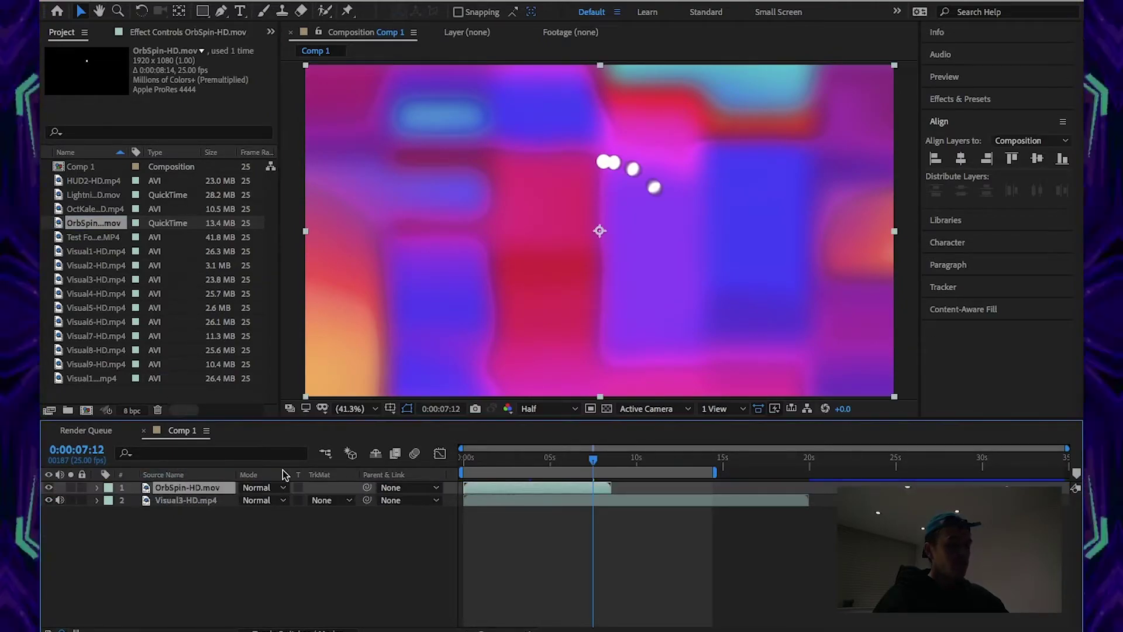
drag(481, 463, 456, 462)
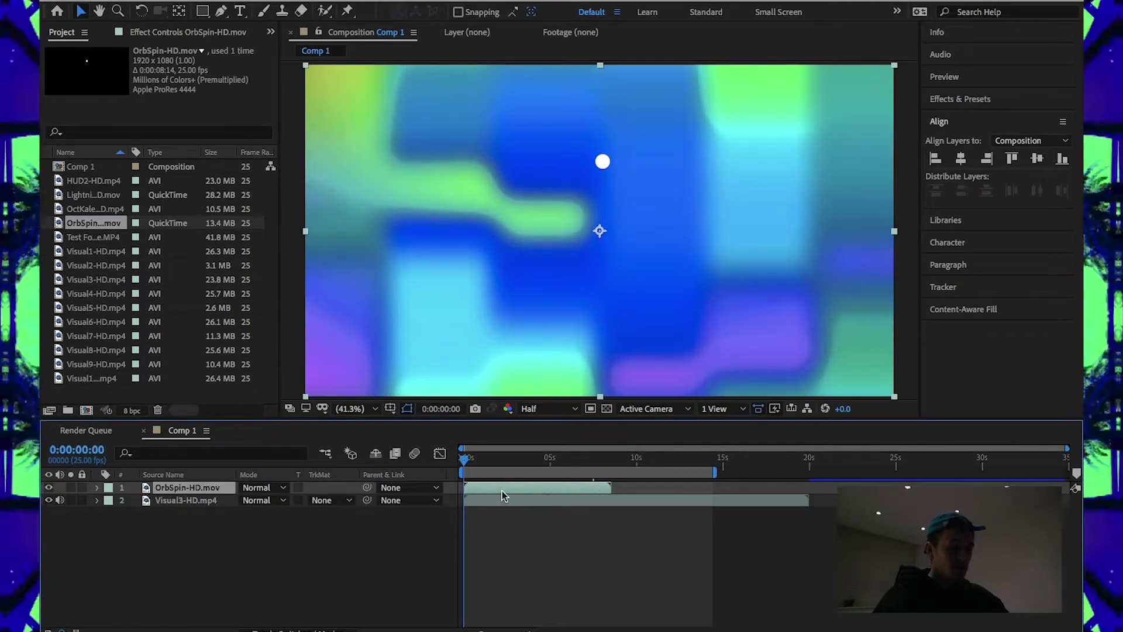
key(space)
click(482, 462)
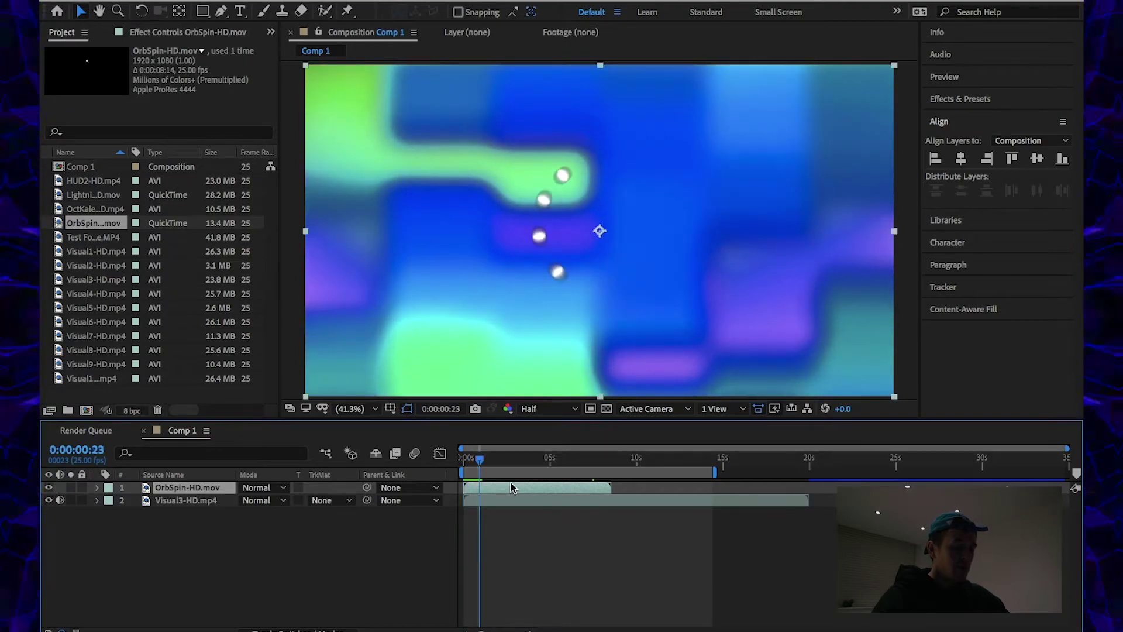
drag(481, 462, 444, 460)
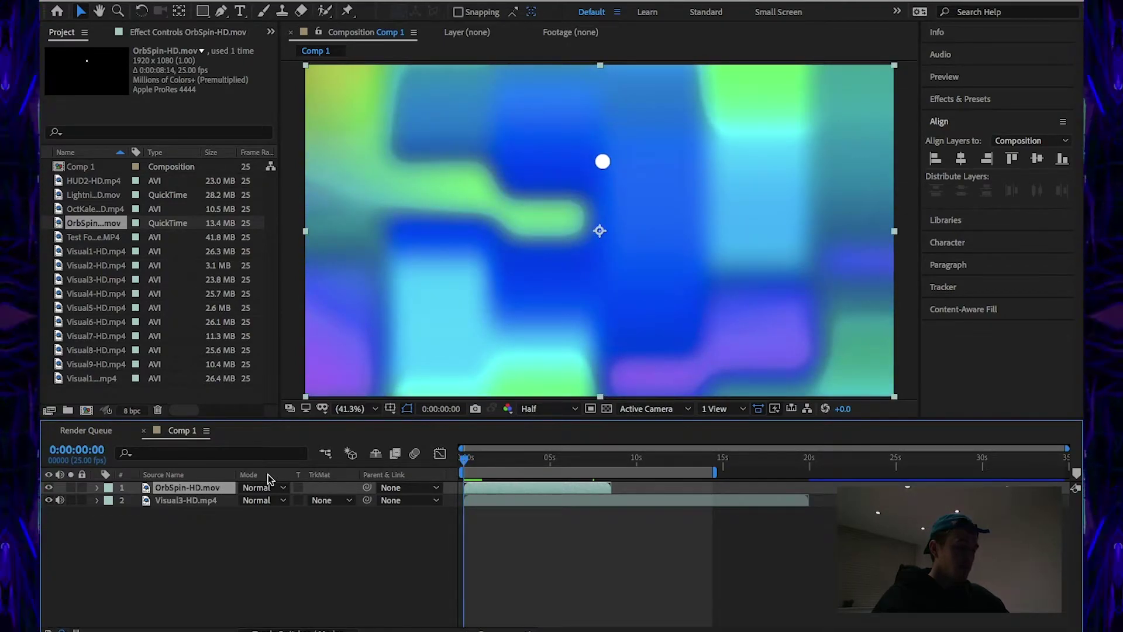
Step: Set Visual3-HD.mp4's track matte to Alpha Matte 'OrbSpin-HD.mov' and preview
click(342, 500)
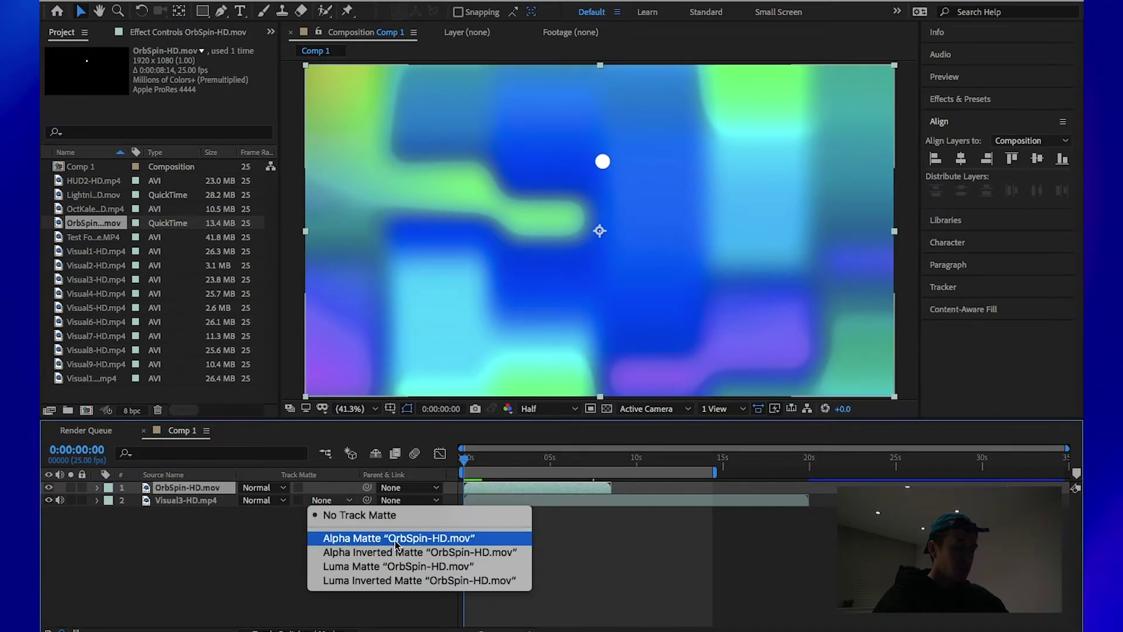
click(437, 542)
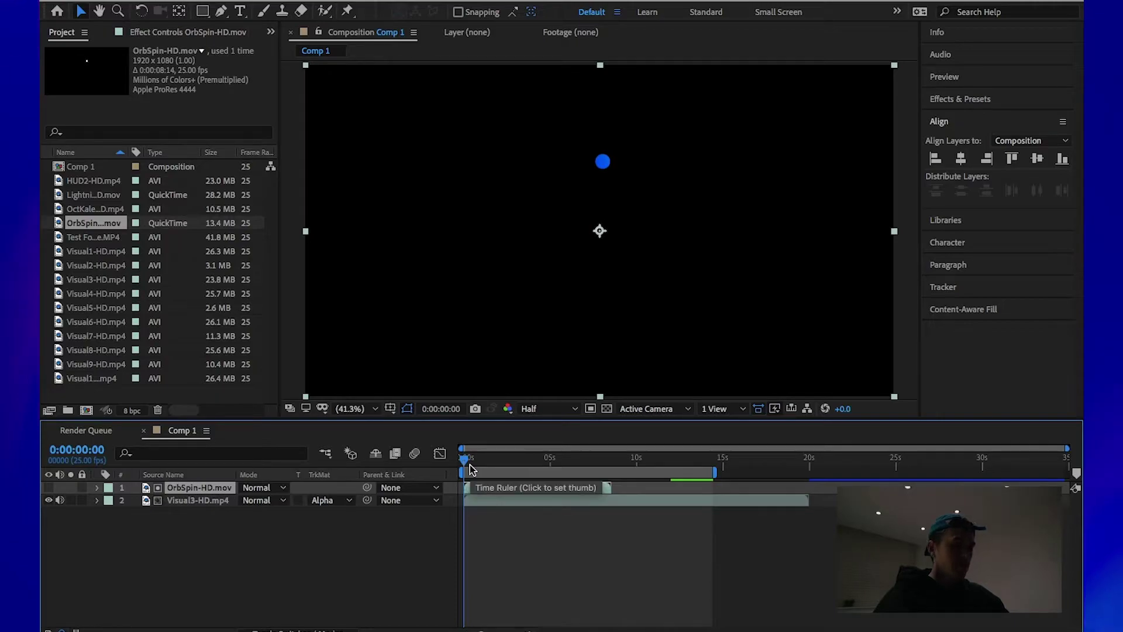
key(space)
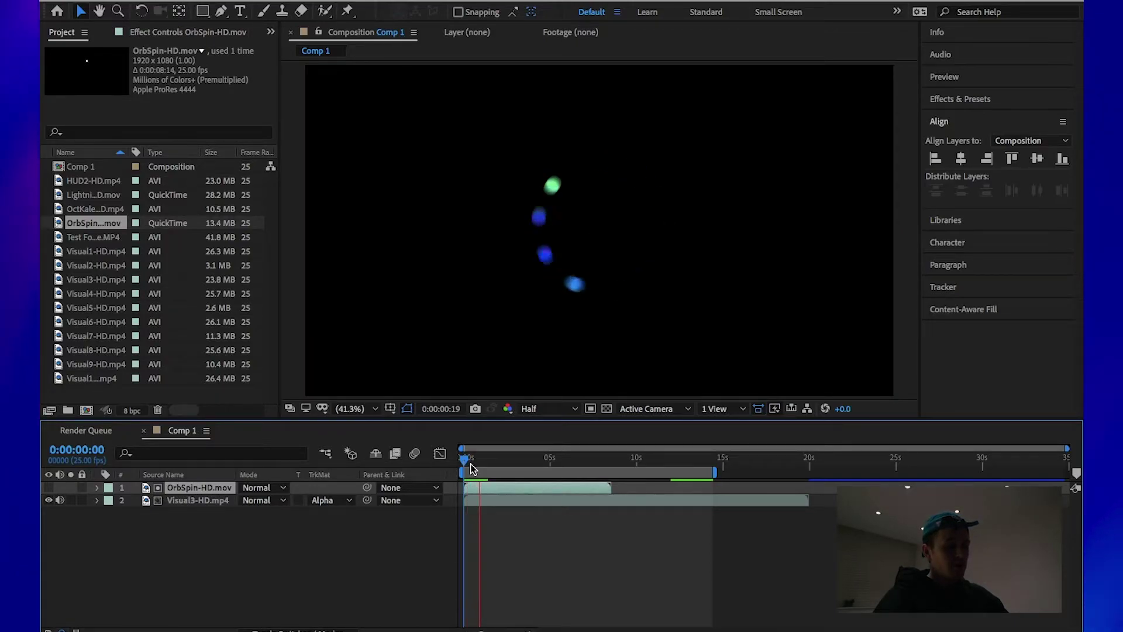